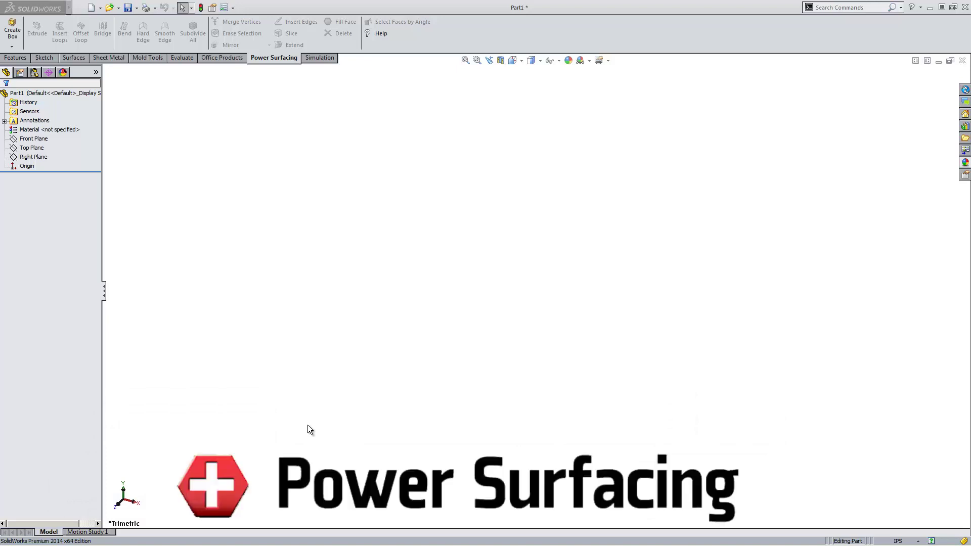
# Create a Power Surfacing box on the Top Plane, 10 in long, 6 in wide and 8 in high.
pyautogui.click(12, 47)
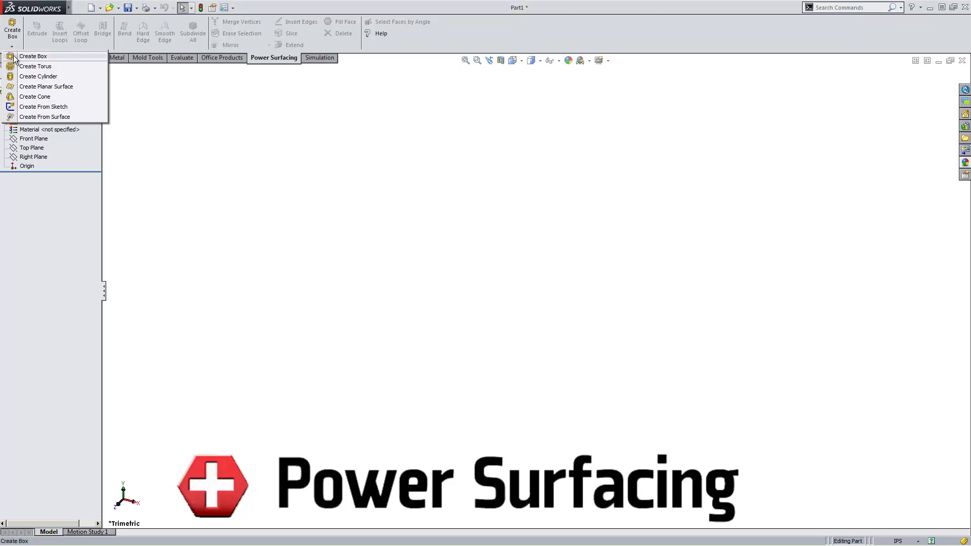
pyautogui.click(33, 56)
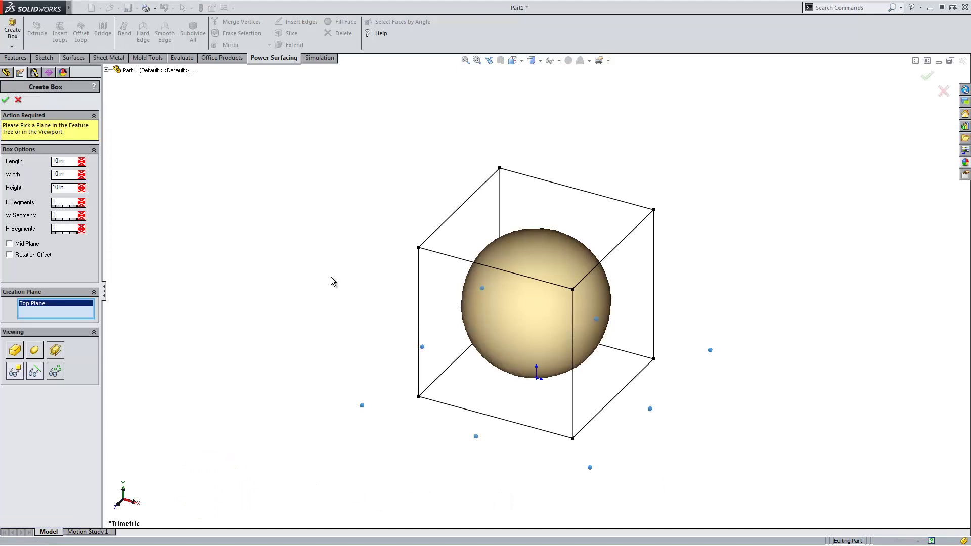
pyautogui.click(82, 177)
pyautogui.click(82, 177)
pyautogui.click(81, 177)
pyautogui.click(82, 177)
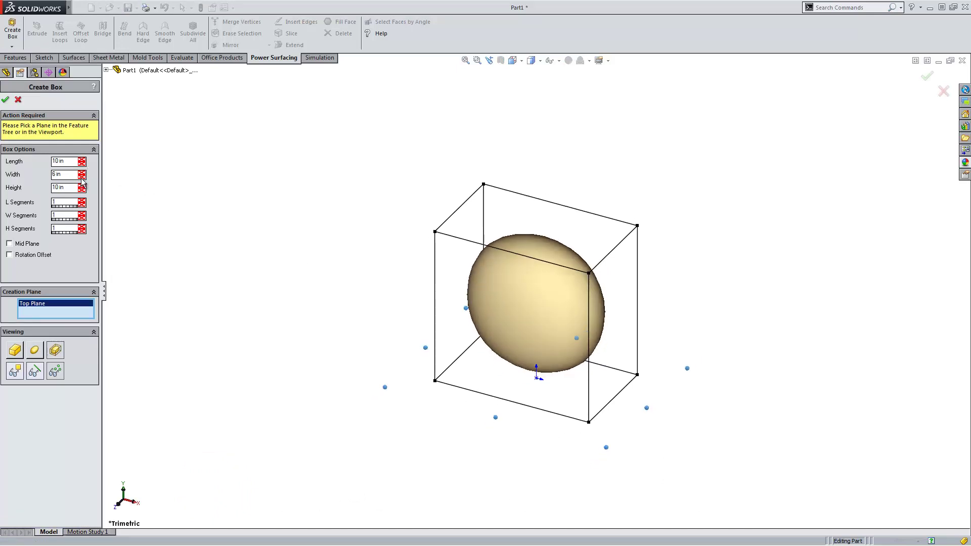
pyautogui.click(83, 190)
pyautogui.click(83, 190)
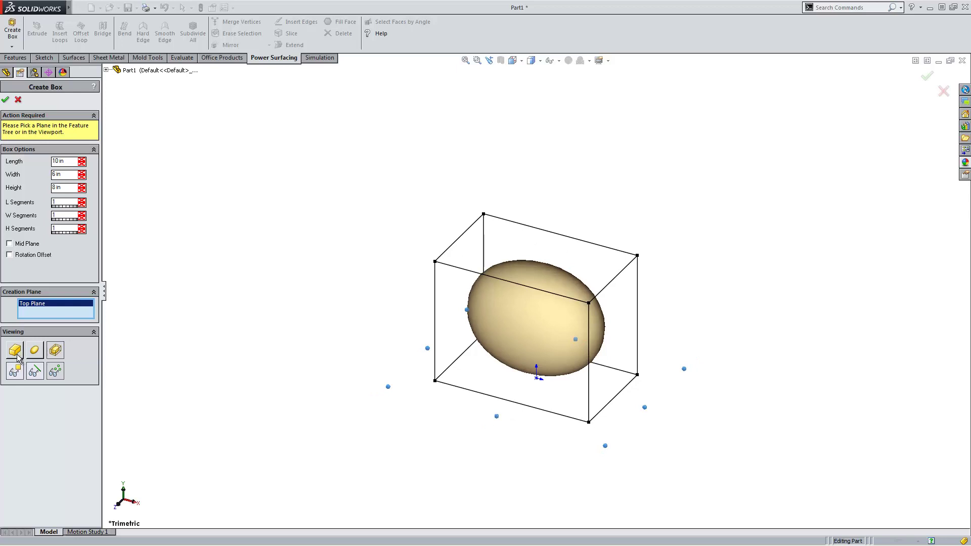
# Compare the control mesh and Sub-D mesh displays of the box, leaving the flat control mesh shown.
pyautogui.click(36, 354)
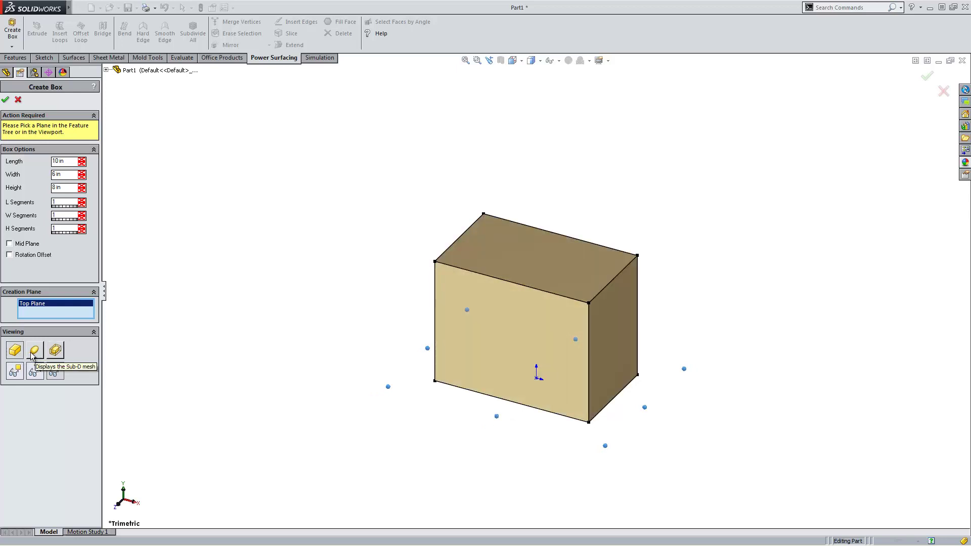
pyautogui.click(33, 355)
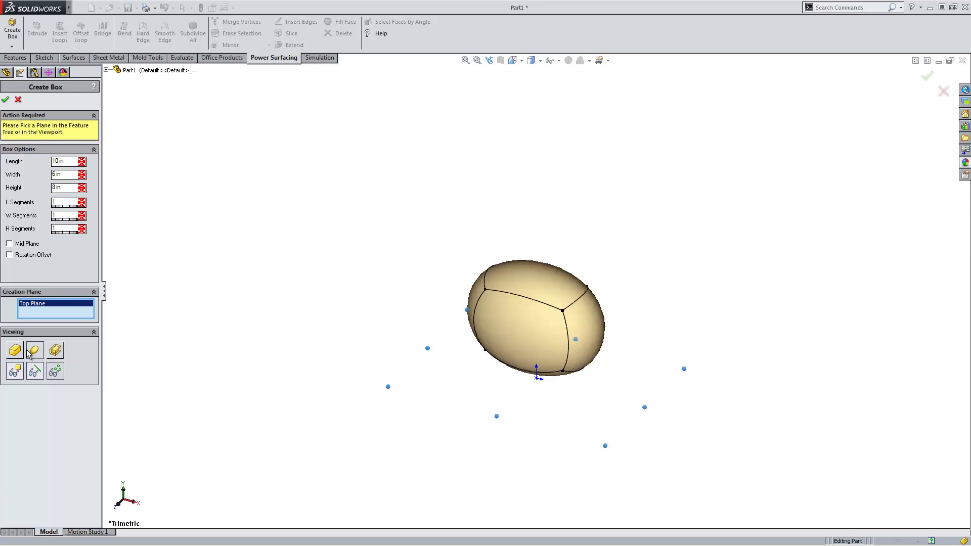
pyautogui.click(15, 354)
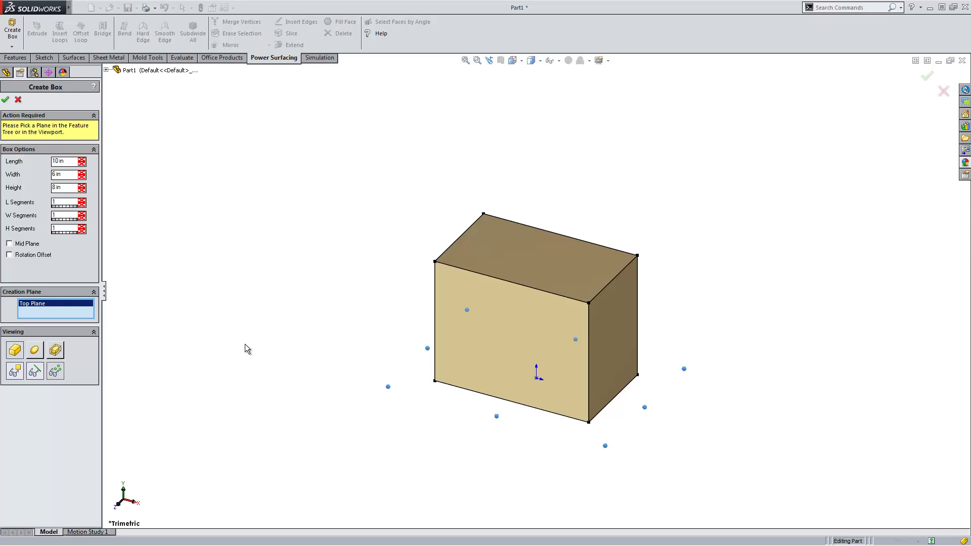
# Insert three evenly spaced edge loops across the box's length, dividing it into four segments.
pyautogui.click(515, 286)
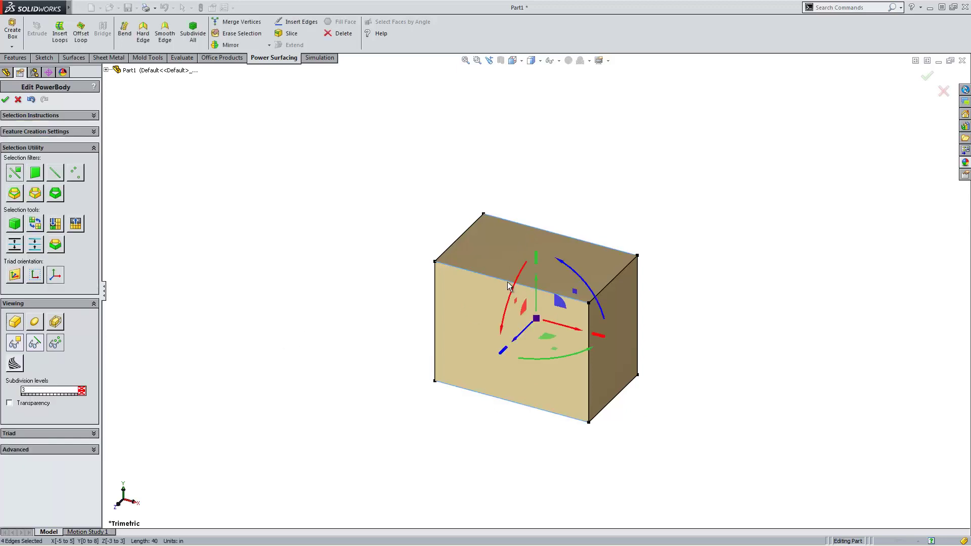
pyautogui.press('s')
pyautogui.click(516, 306)
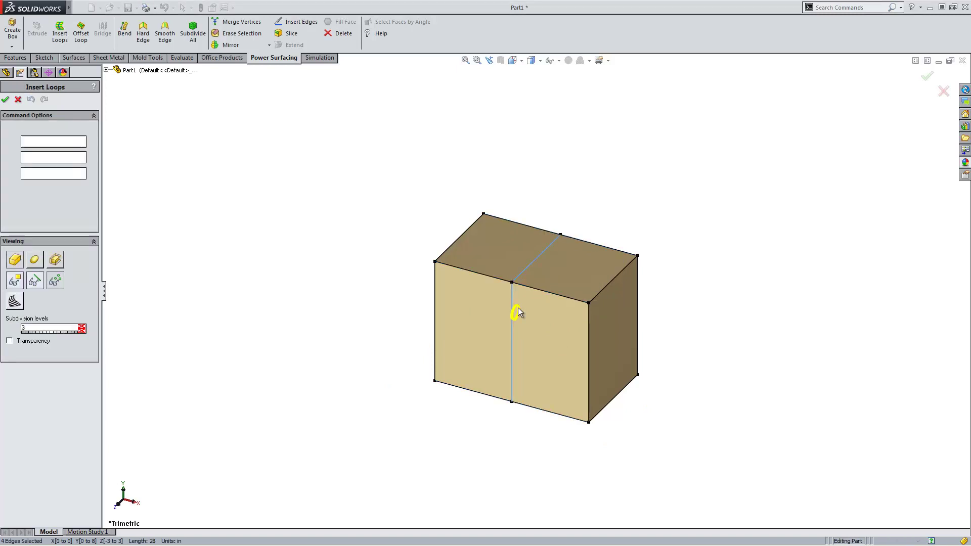
pyautogui.press('Return')
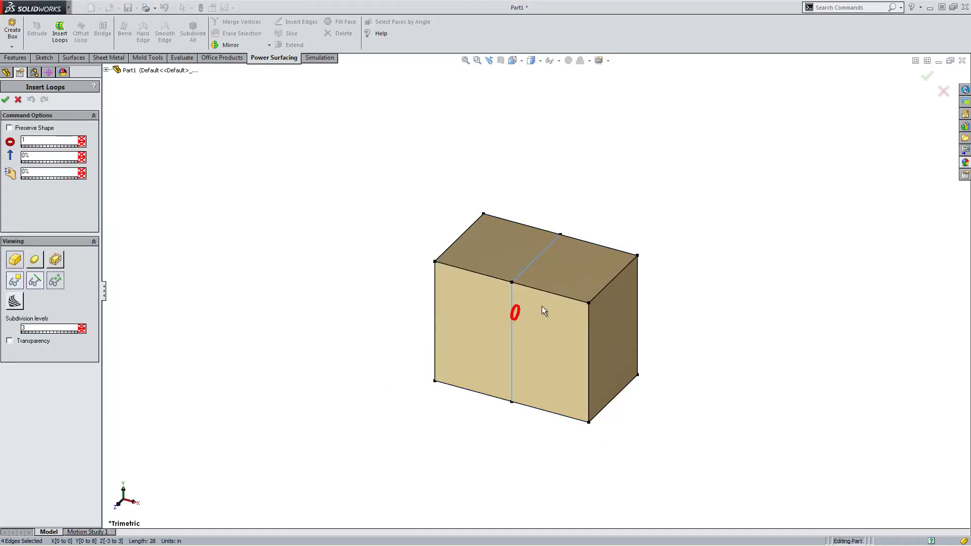
pyautogui.click(82, 141)
pyautogui.click(82, 140)
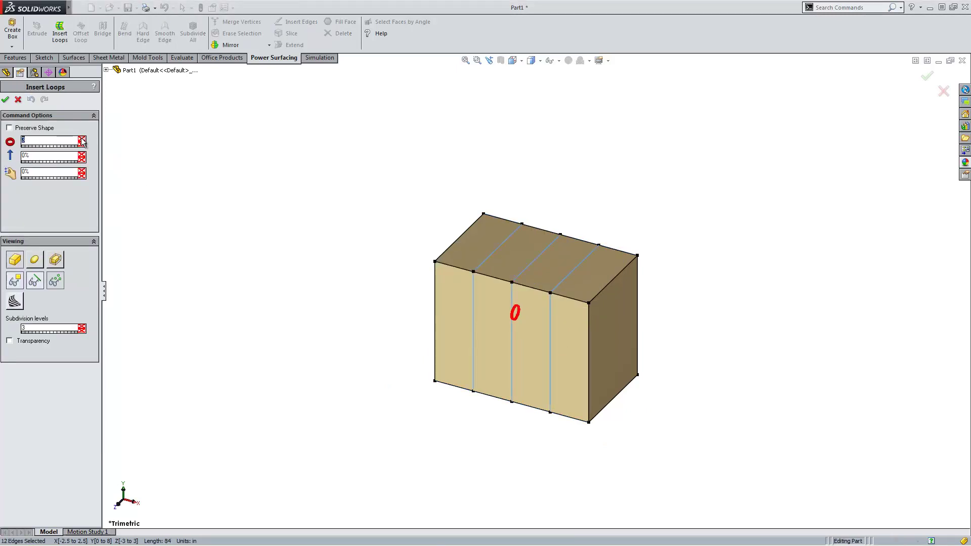
pyautogui.click(5, 100)
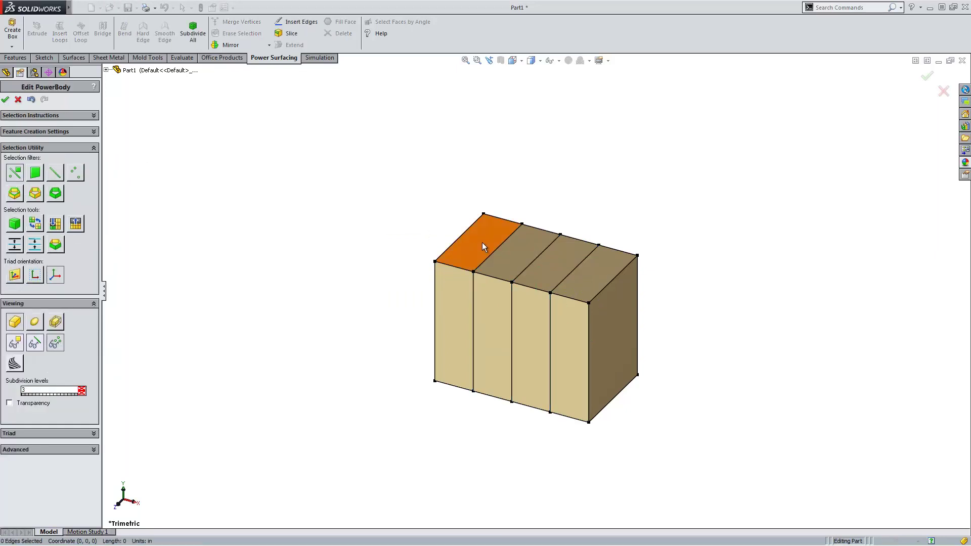
# Scale the four bottom faces outward in depth so the block flares toward its base.
pyautogui.moveTo(450, 394); pyautogui.dragTo(458, 253, button='middle')
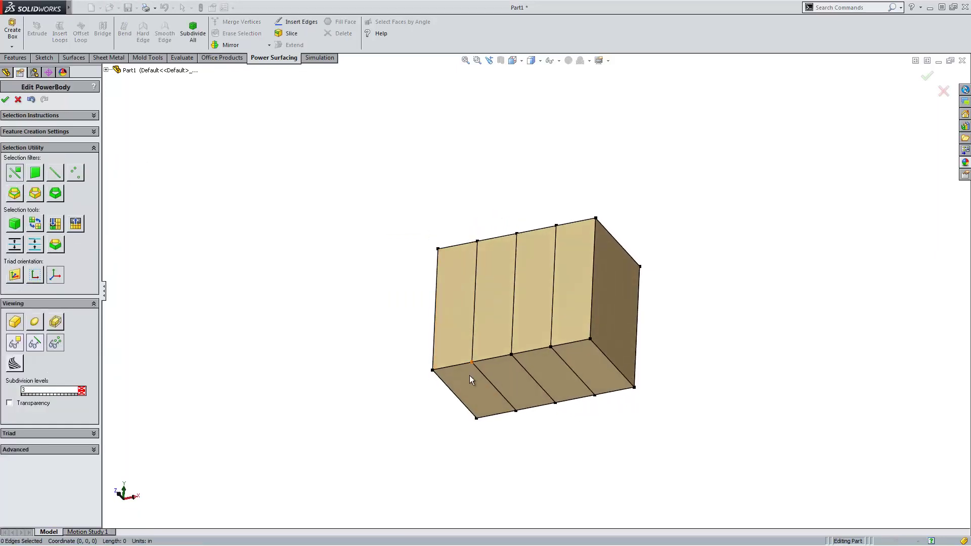
pyautogui.click(469, 376)
pyautogui.keyDown('ctrl'); pyautogui.click(511, 376); pyautogui.keyUp('ctrl')
pyautogui.keyDown('ctrl'); pyautogui.click(556, 374); pyautogui.keyUp('ctrl')
pyautogui.keyDown('ctrl'); pyautogui.click(579, 372); pyautogui.keyUp('ctrl')
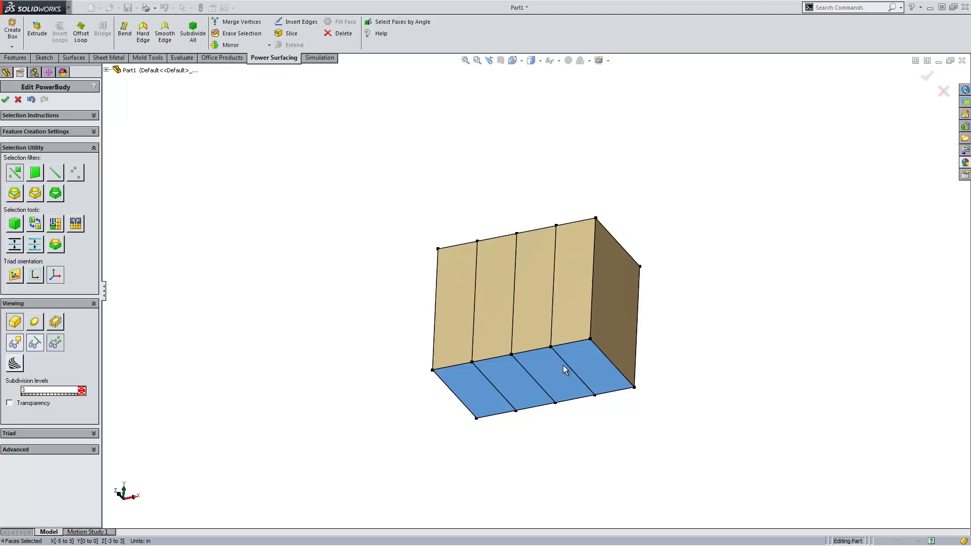
pyautogui.moveTo(563, 365); pyautogui.dragTo(529, 484, button='middle')
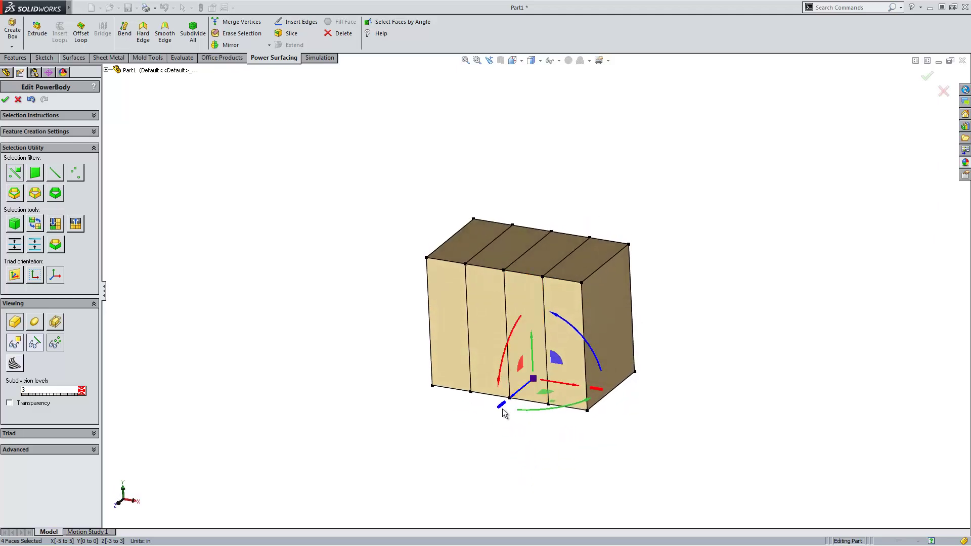
pyautogui.moveTo(499, 405); pyautogui.dragTo(478, 424)
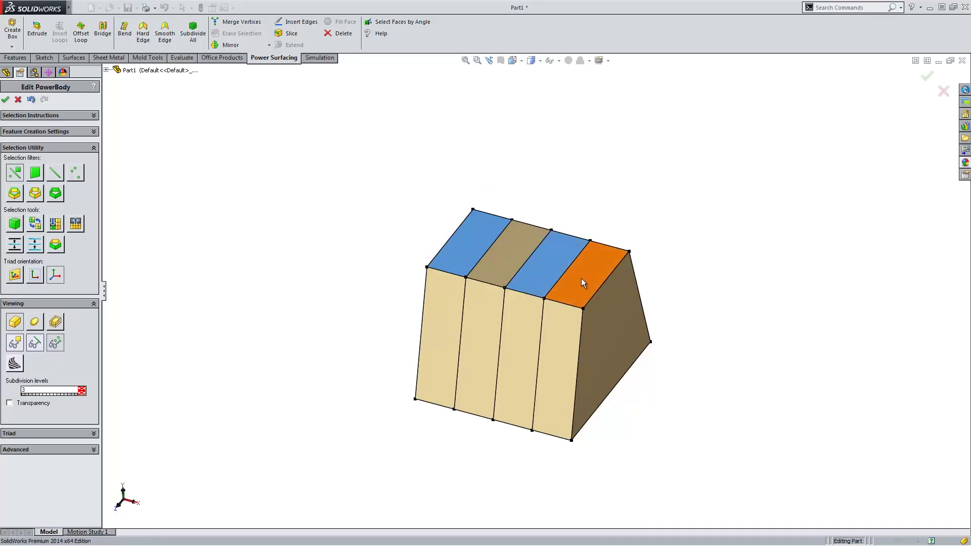
# Extrude the first, third and fourth top faces upward about 2.38 in, leaving the second face in place.
pyautogui.click(581, 279)
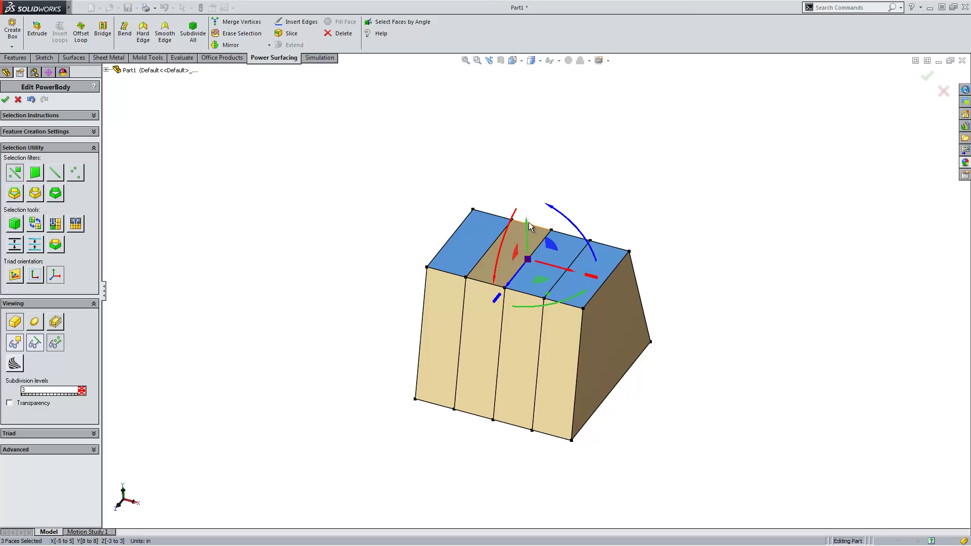
pyautogui.moveTo(530, 226); pyautogui.dragTo(531, 191)
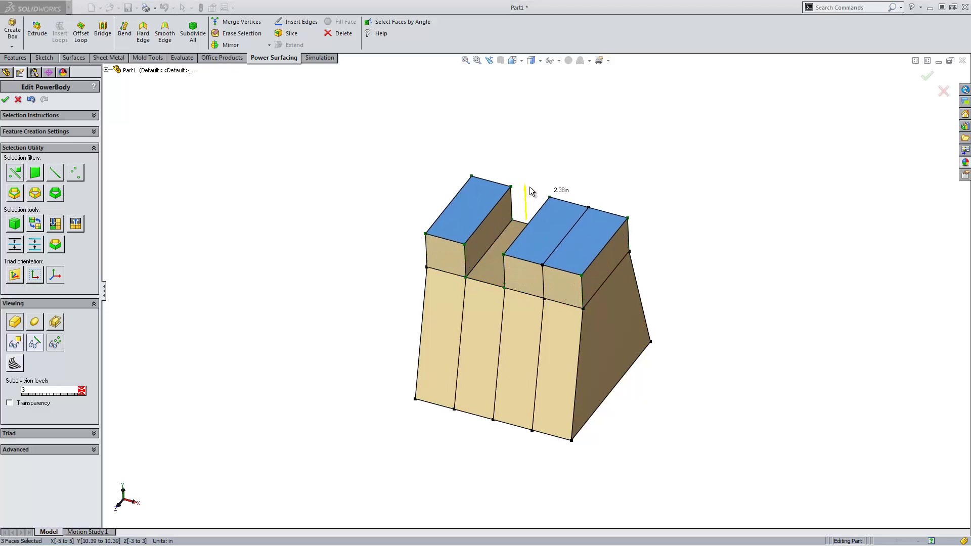
pyautogui.click(644, 169)
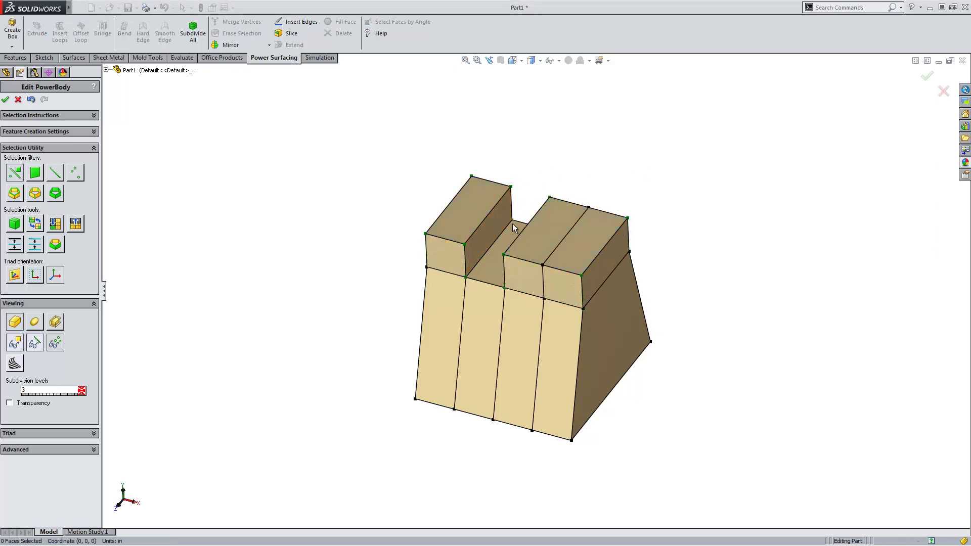
# Scale the three raised top faces inward in depth to about 3.7 in.
pyautogui.click(525, 250)
pyautogui.click(564, 249)
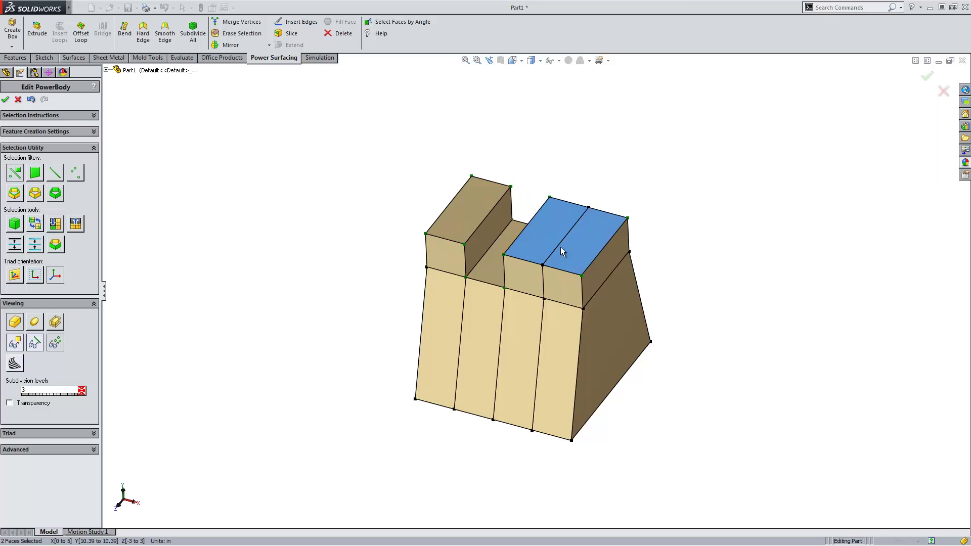
pyautogui.click(471, 224)
pyautogui.moveTo(496, 266); pyautogui.dragTo(507, 253)
pyautogui.click(568, 156)
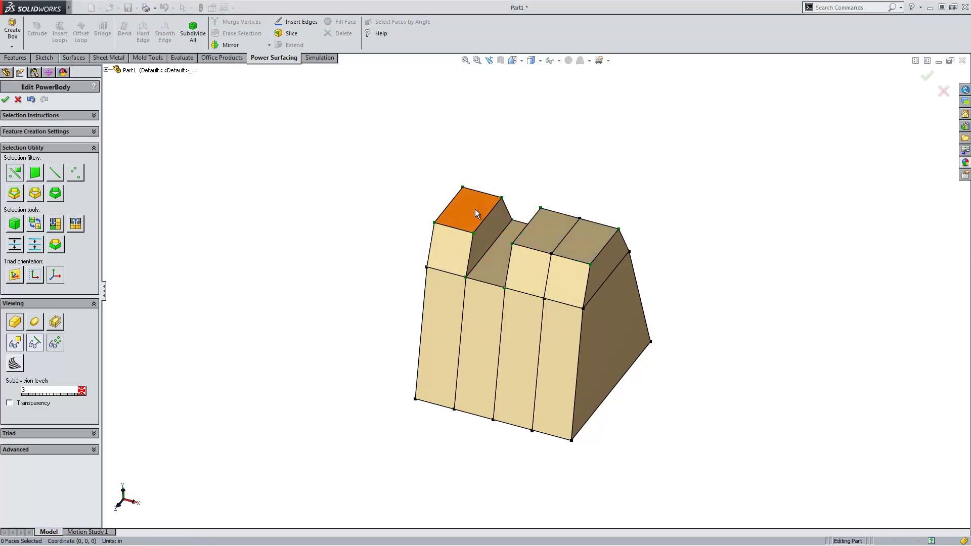
pyautogui.click(475, 208)
pyautogui.keyDown('ctrl'); pyautogui.click(552, 229); pyautogui.keyUp('ctrl')
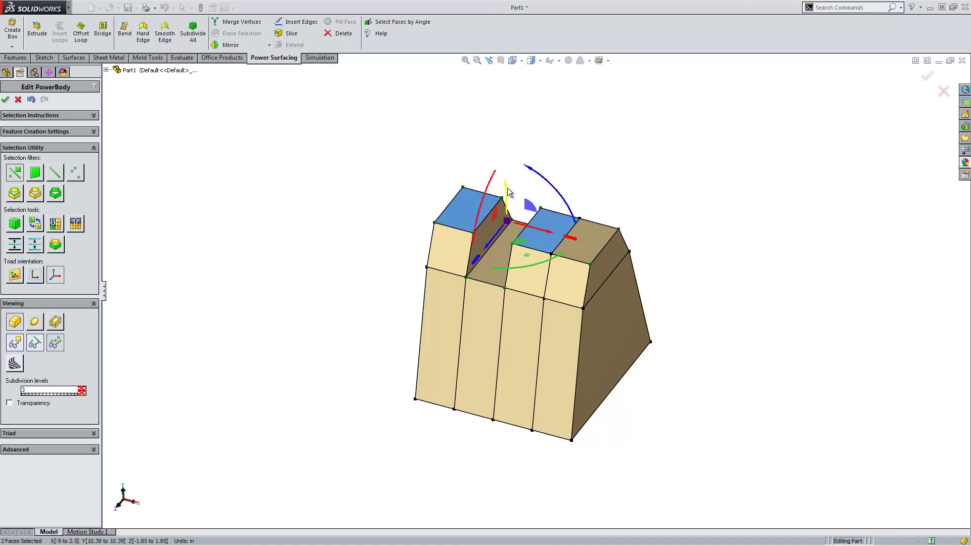
pyautogui.click(507, 157)
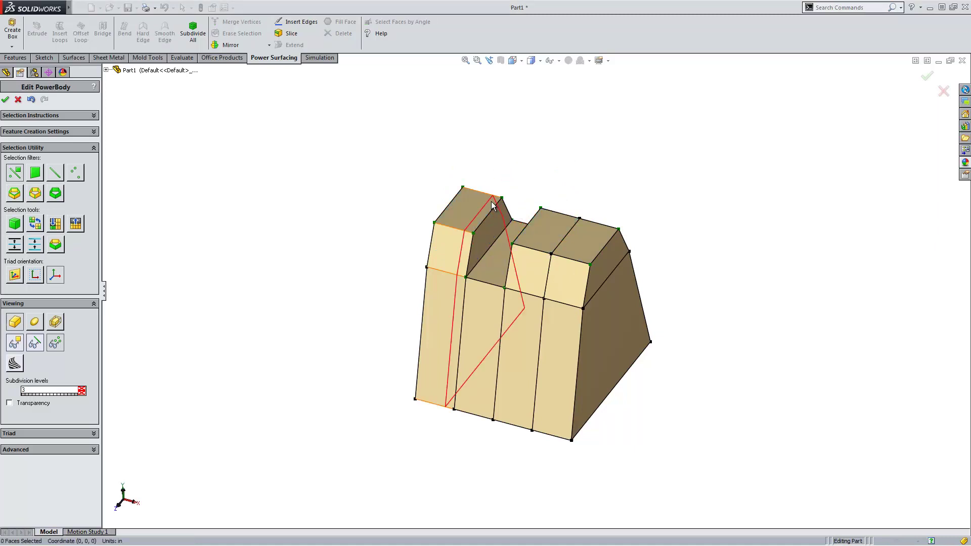
# Extrude the first and third raised top faces upward about 2.6 in to form two towers.
pyautogui.click(467, 207)
pyautogui.click(547, 215)
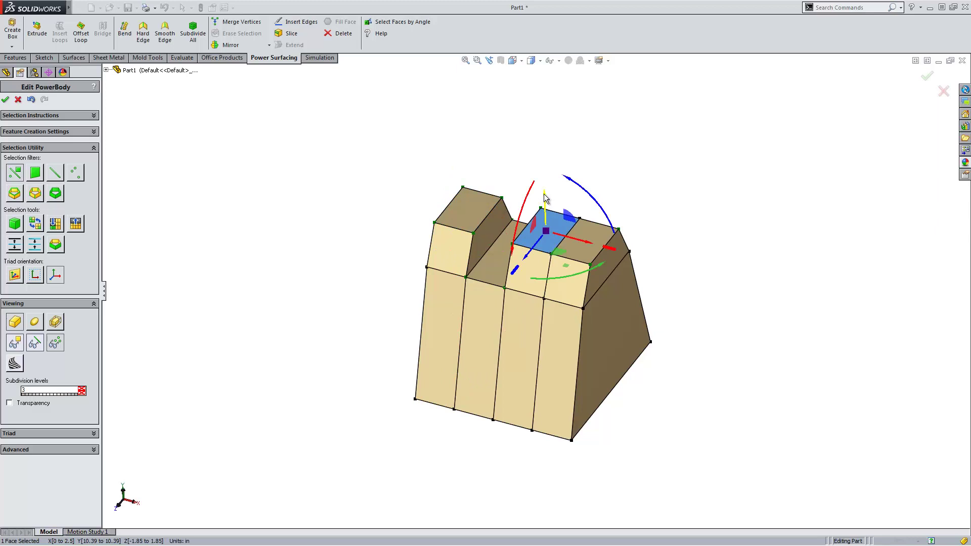
pyautogui.keyDown('ctrl'); pyautogui.click(495, 206); pyautogui.keyUp('ctrl')
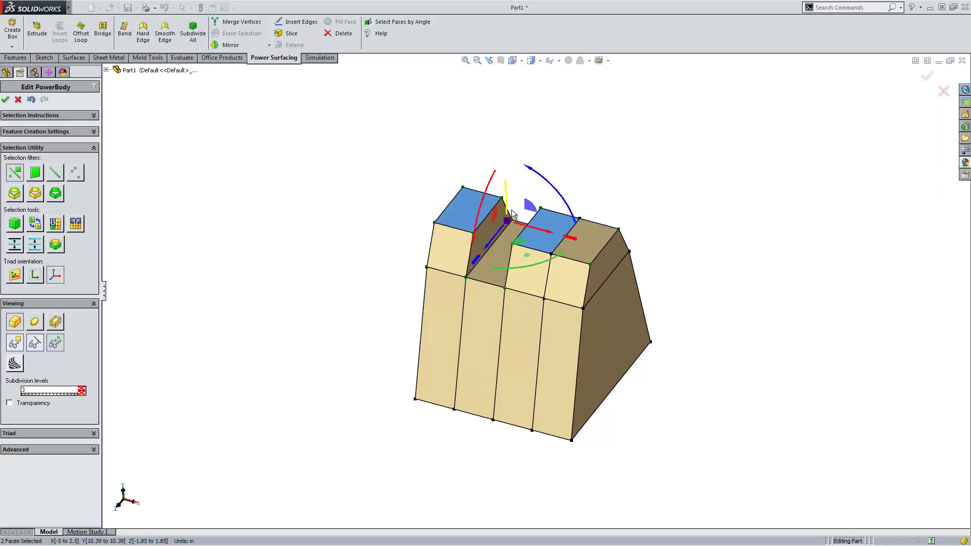
pyautogui.moveTo(508, 191); pyautogui.dragTo(529, 183)
pyautogui.click(580, 146)
# Reposition the first tower's top face lower and inward, tilted steeply toward the third segment's tower and narrowed in depth to about 2.6 in.
pyautogui.click(466, 169)
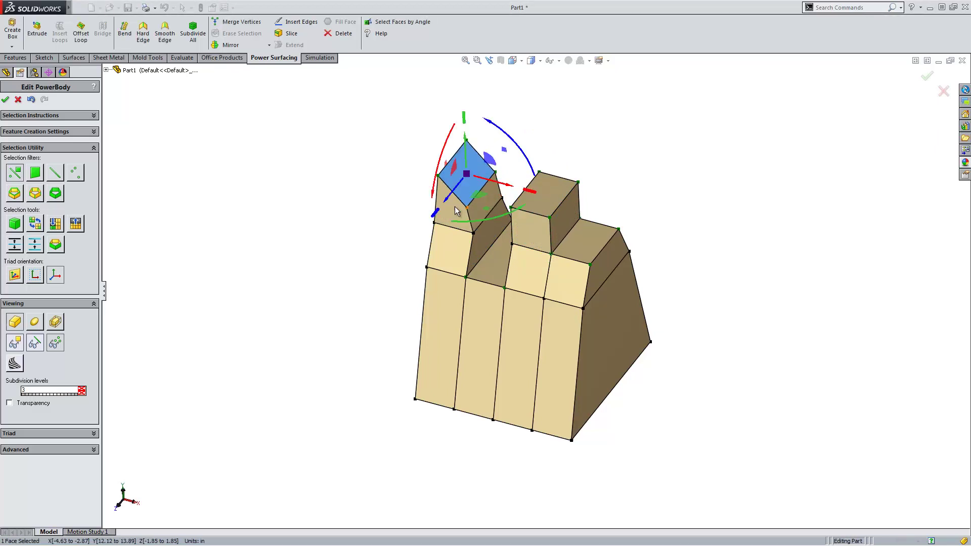
pyautogui.moveTo(438, 220); pyautogui.dragTo(448, 204)
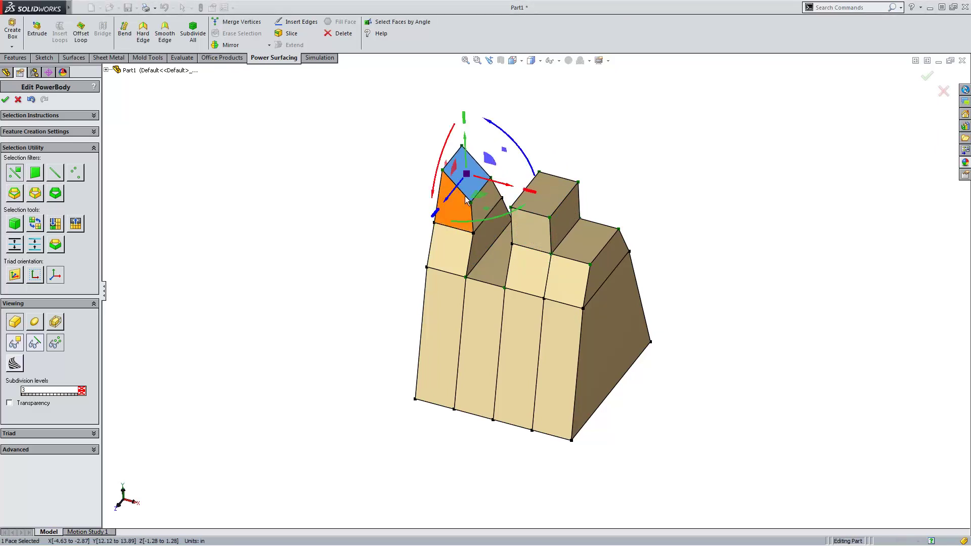
pyautogui.moveTo(464, 136); pyautogui.dragTo(502, 177)
pyautogui.moveTo(505, 184); pyautogui.dragTo(540, 141, button='middle')
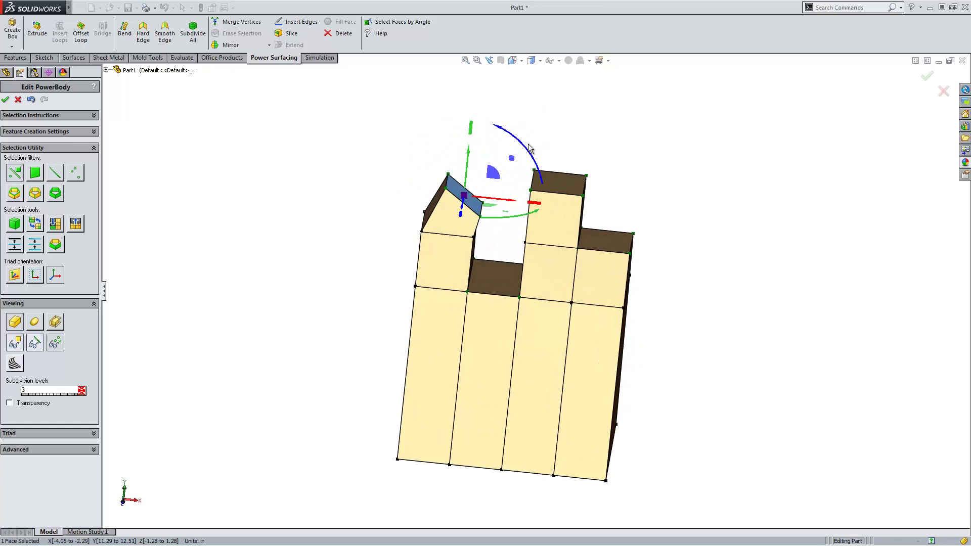
pyautogui.moveTo(528, 150); pyautogui.dragTo(538, 168)
pyautogui.click(520, 182)
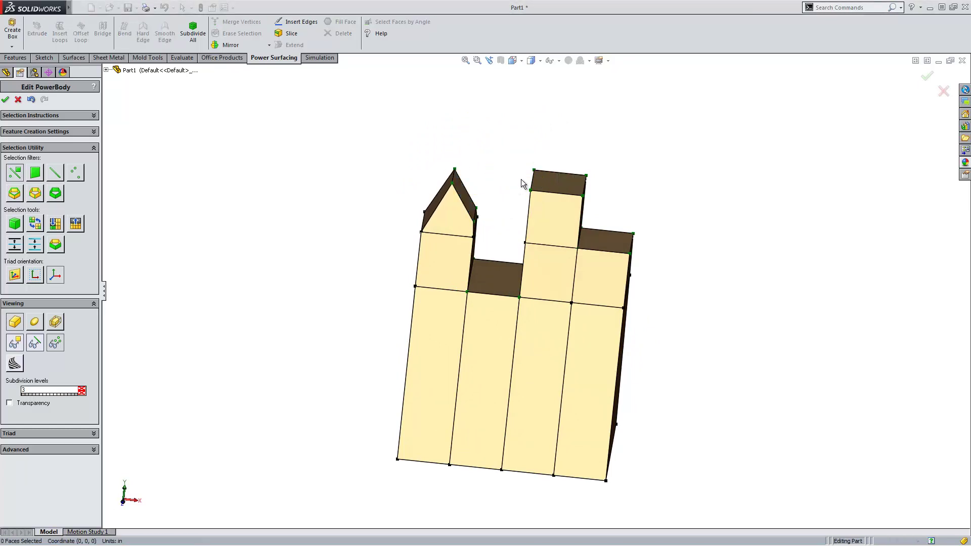
# Align the triad with the first tower's slanted face and extrude that face outward toward the other tower.
pyautogui.click(467, 198)
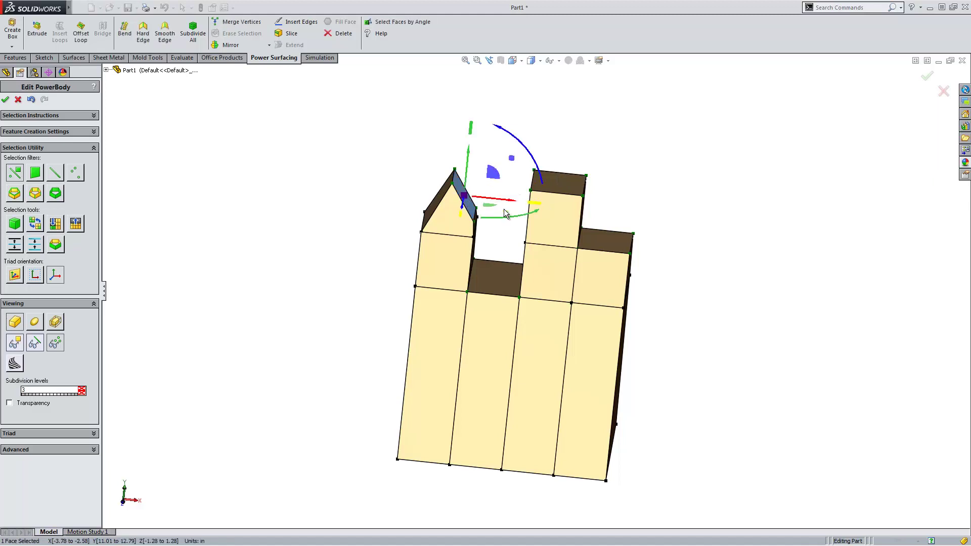
pyautogui.moveTo(504, 209); pyautogui.dragTo(479, 228, button='middle')
pyautogui.click(17, 278)
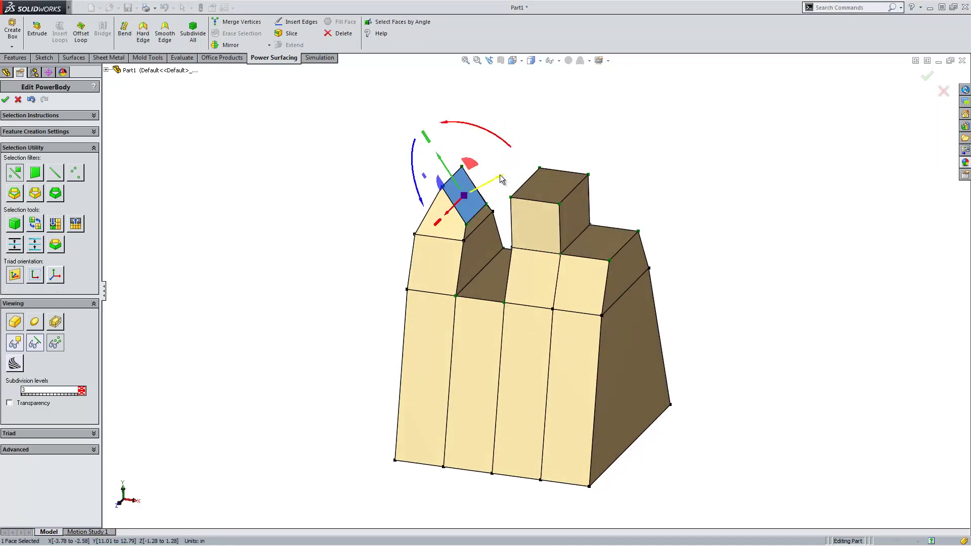
pyautogui.moveTo(500, 177); pyautogui.dragTo(514, 164)
# Rotate the extruded end face to vertical and shift it slightly down and toward the other tower.
pyautogui.moveTo(666, 193); pyautogui.dragTo(716, 145, button='middle')
pyautogui.moveTo(505, 119); pyautogui.dragTo(542, 144)
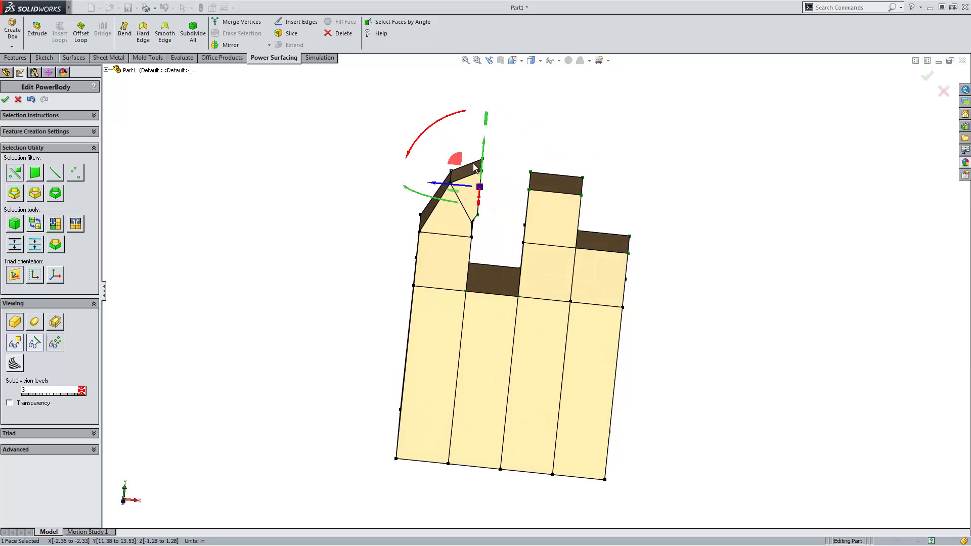
pyautogui.moveTo(455, 155); pyautogui.dragTo(469, 172)
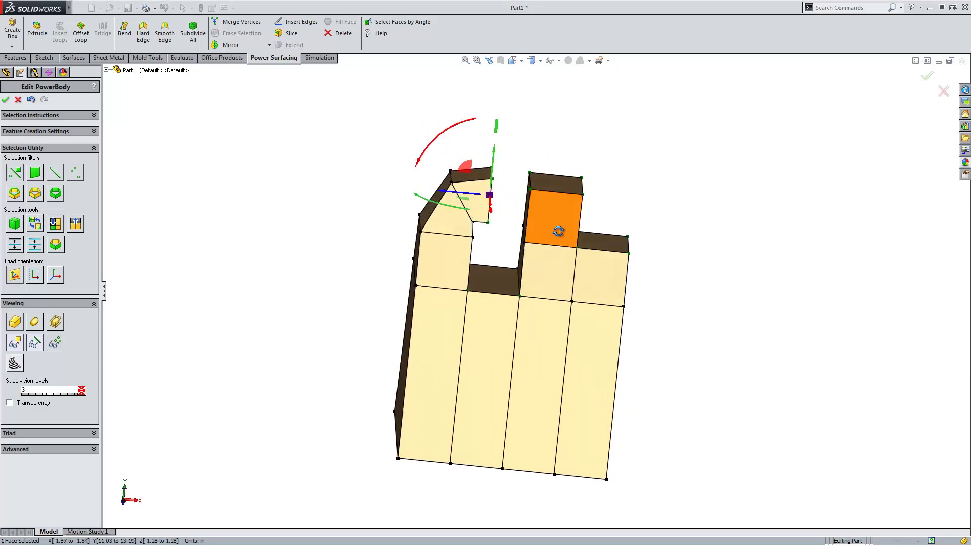
pyautogui.moveTo(554, 218); pyautogui.dragTo(542, 233, button='middle')
pyautogui.press('Escape')
# Scale the second tower's side face that faces the gap narrower in depth to about 2.8 in.
pyautogui.click(527, 200)
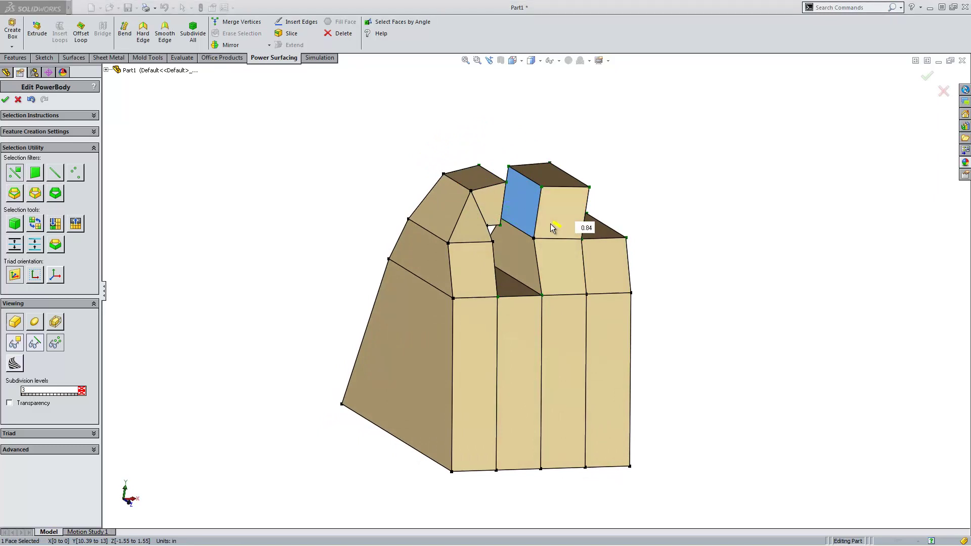
pyautogui.moveTo(548, 223); pyautogui.dragTo(544, 218, button='middle')
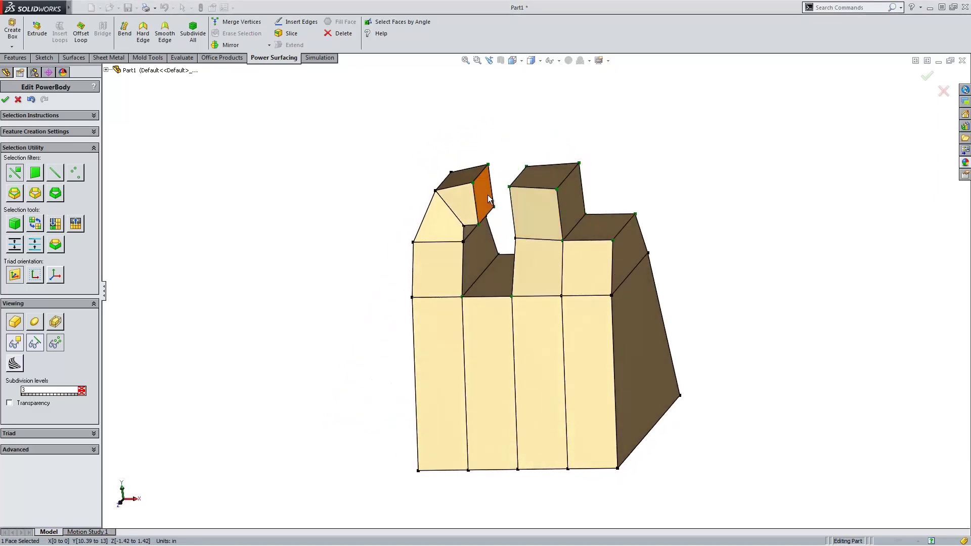
# Bridge the facing side faces of the two towers with 2 segments.
pyautogui.keyDown('ctrl'); pyautogui.click(489, 196); pyautogui.keyUp('ctrl')
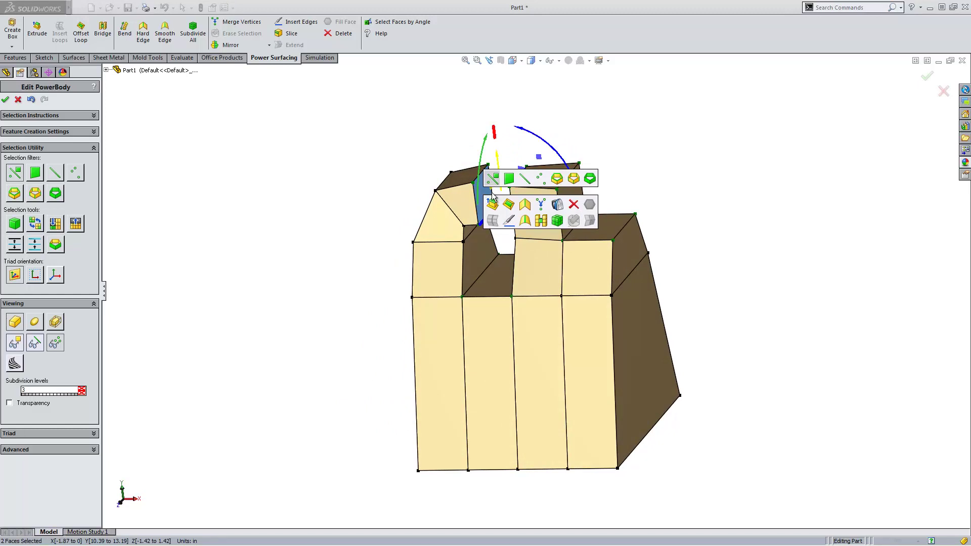
pyautogui.click(541, 220)
pyautogui.click(568, 301)
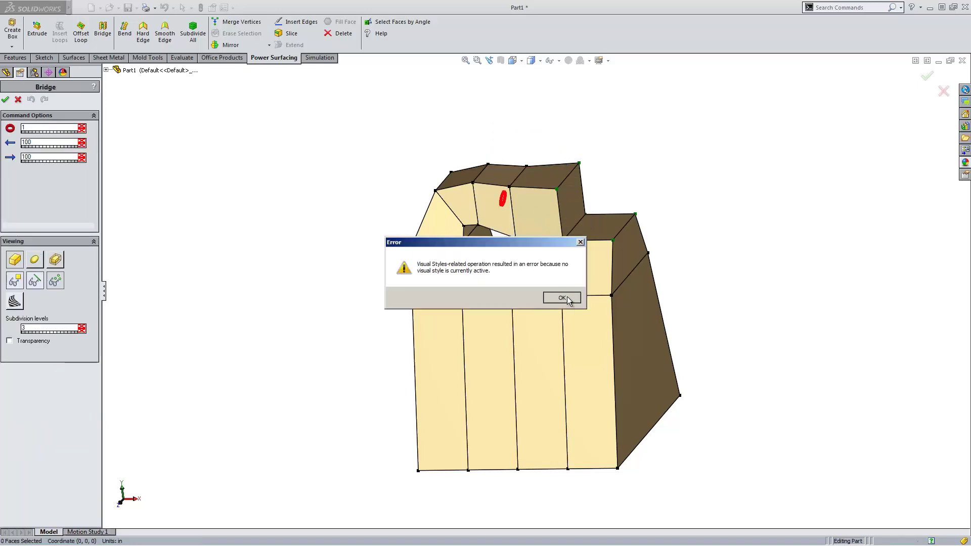
pyautogui.moveTo(386, 267); pyautogui.dragTo(408, 231, button='middle')
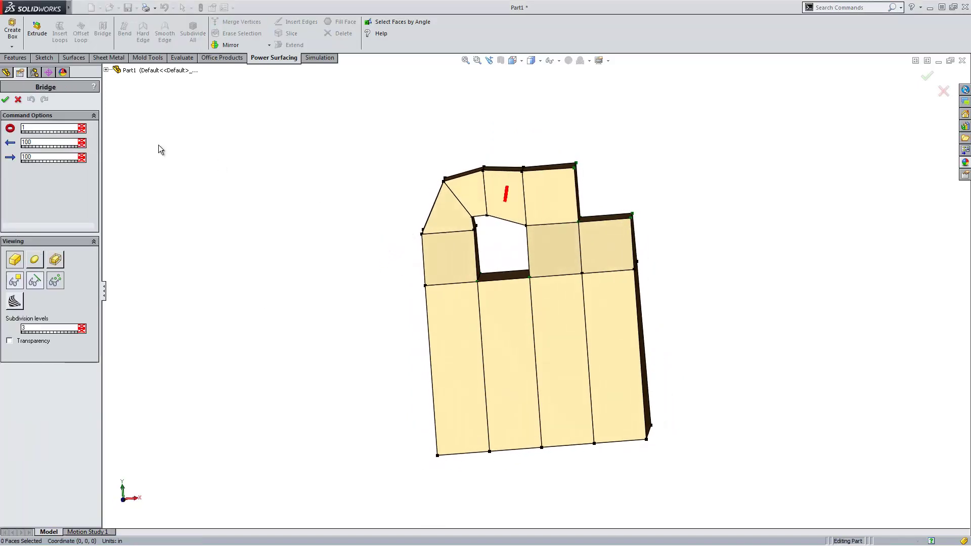
pyautogui.doubleClick(83, 126)
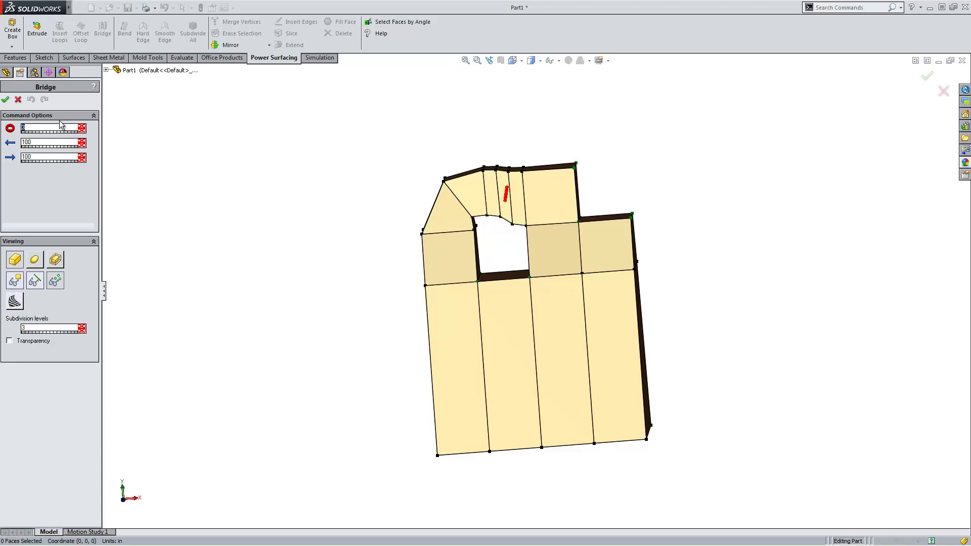
pyautogui.click(82, 131)
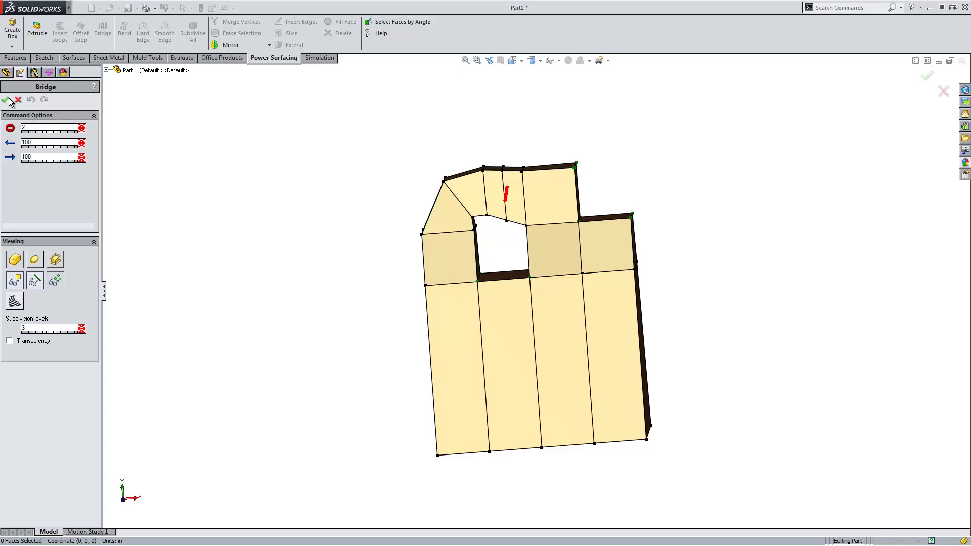
pyautogui.click(5, 99)
# Select the middle vertex loop of the bridge from the front and raise it slightly to arch the handle.
pyautogui.hotkey('ctrl', '1')
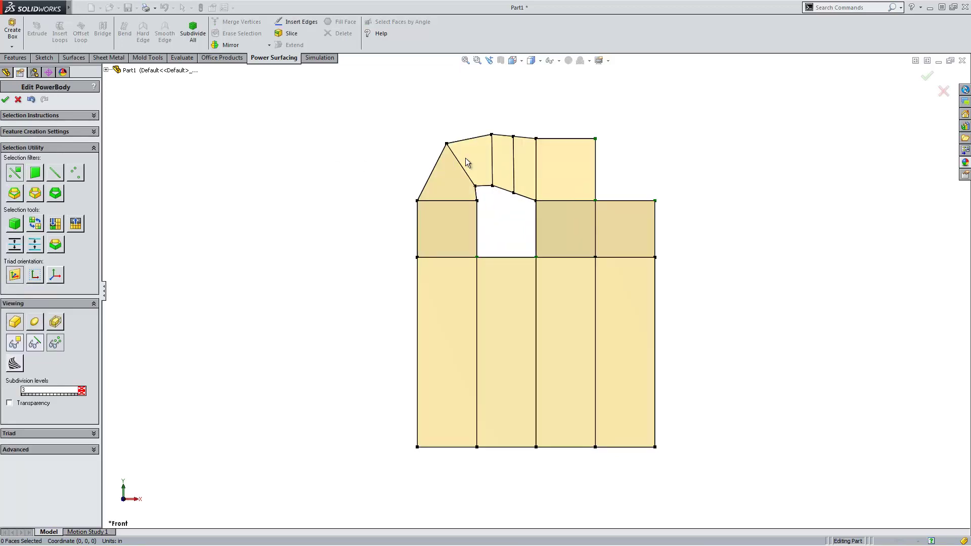
pyautogui.moveTo(506, 115); pyautogui.dragTo(523, 217)
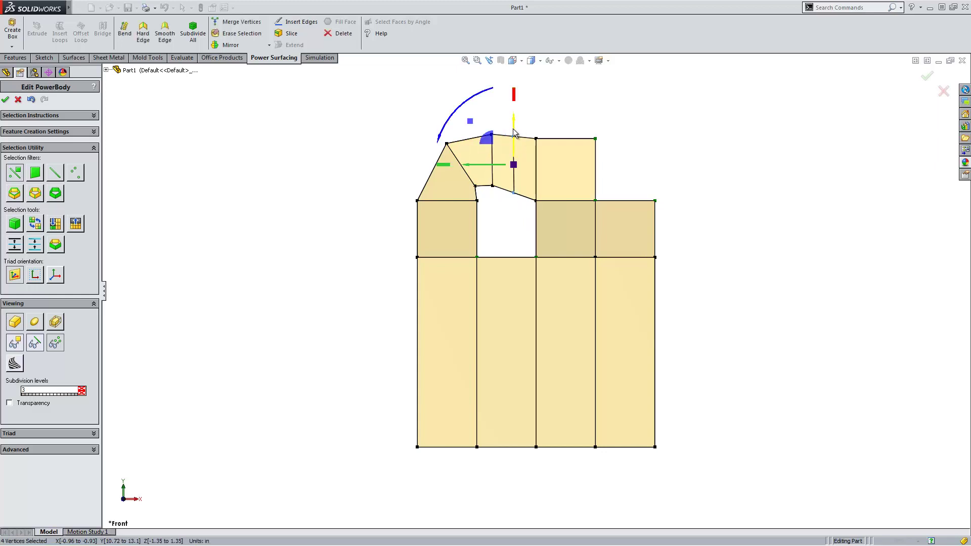
pyautogui.moveTo(511, 124); pyautogui.dragTo(513, 119)
pyautogui.click(356, 225)
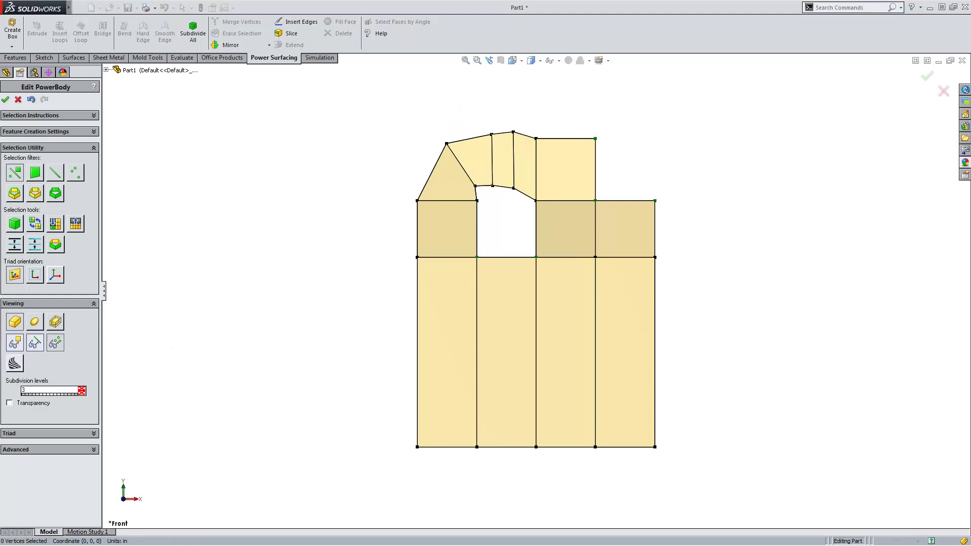
# Display the body as a smooth subdivision surface instead of the control cage.
pyautogui.click(35, 323)
pyautogui.moveTo(199, 312); pyautogui.dragTo(287, 290, button='middle')
pyautogui.hotkey('ctrl', '1')
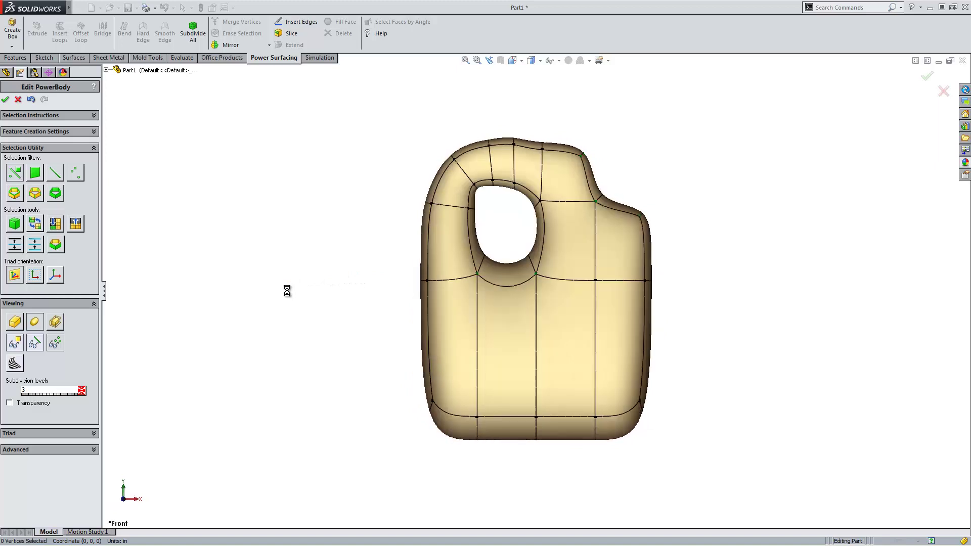
# Insert 2 edge loops across the ring of tall vertical edges on the lower body, with their spread set to 55%.
pyautogui.moveTo(529, 362); pyautogui.dragTo(478, 389, button='middle')
pyautogui.doubleClick(438, 364)
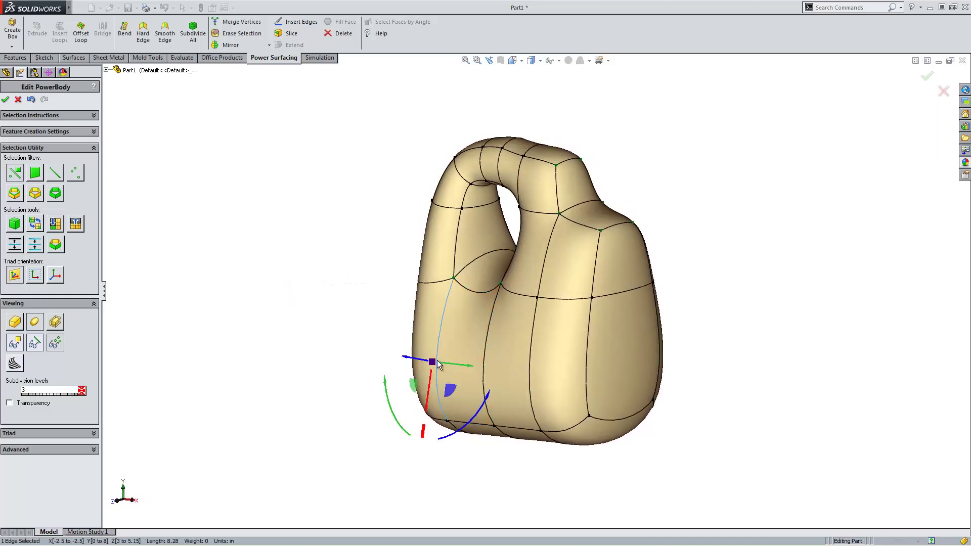
pyautogui.rightClick(437, 360)
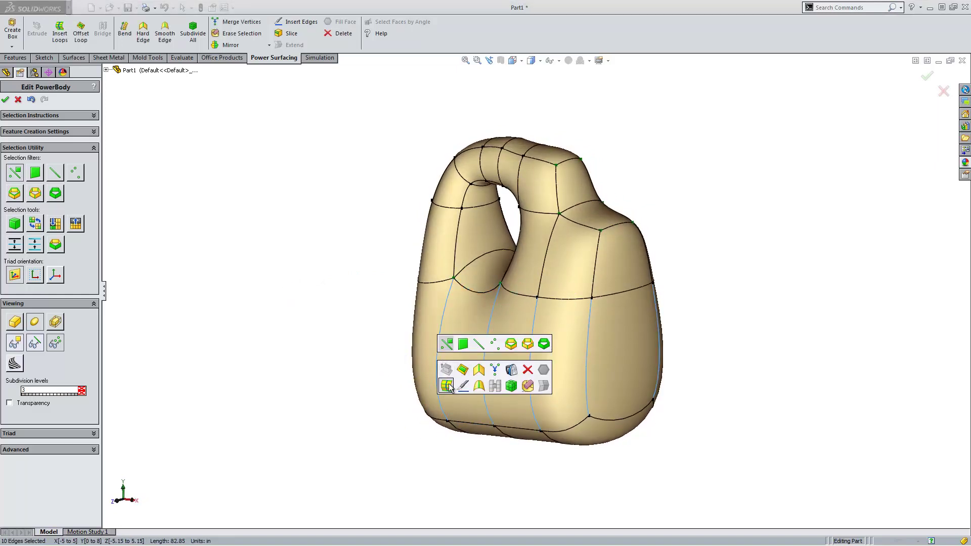
pyautogui.click(461, 371)
pyautogui.click(561, 299)
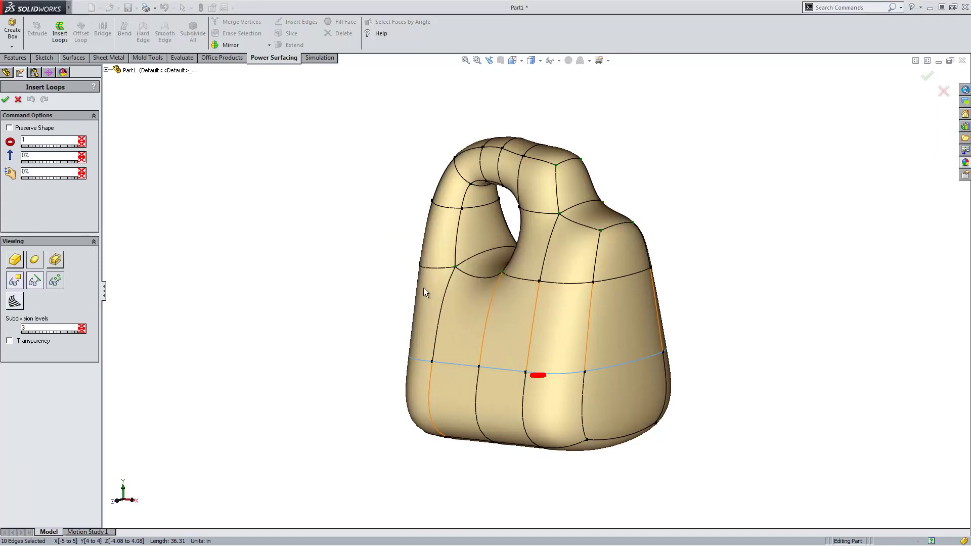
pyautogui.click(82, 138)
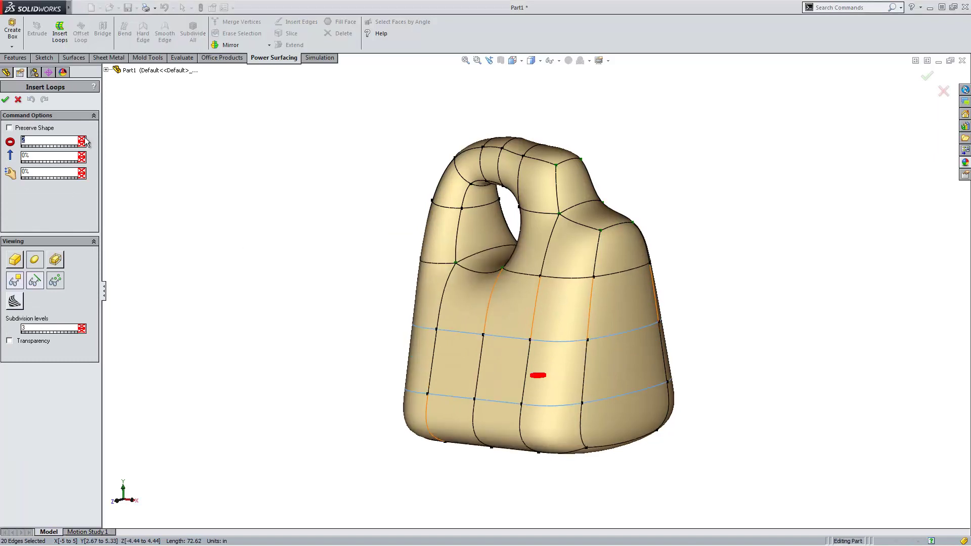
pyautogui.click(82, 171)
pyautogui.click(81, 171)
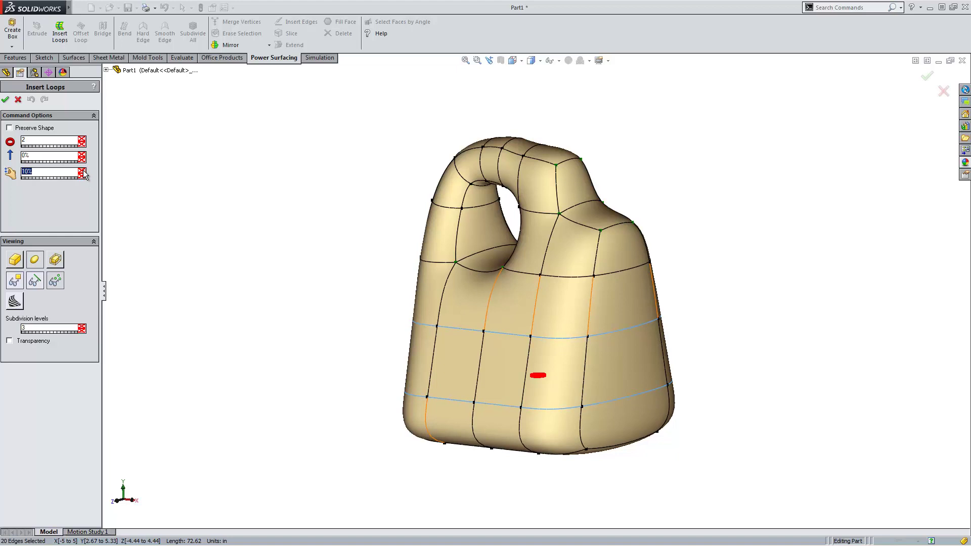
pyautogui.click(82, 171)
pyautogui.click(82, 172)
pyautogui.click(82, 172)
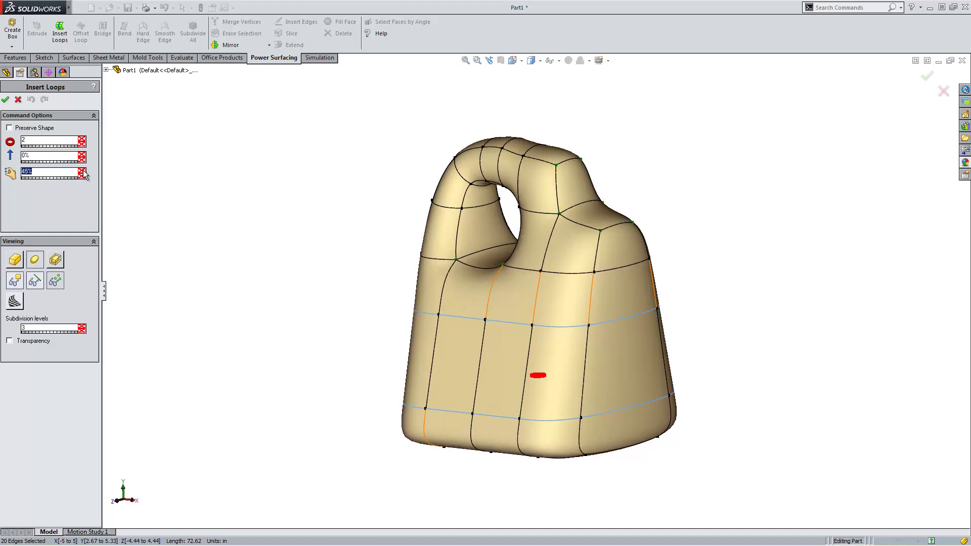
pyautogui.click(82, 171)
pyautogui.click(82, 171)
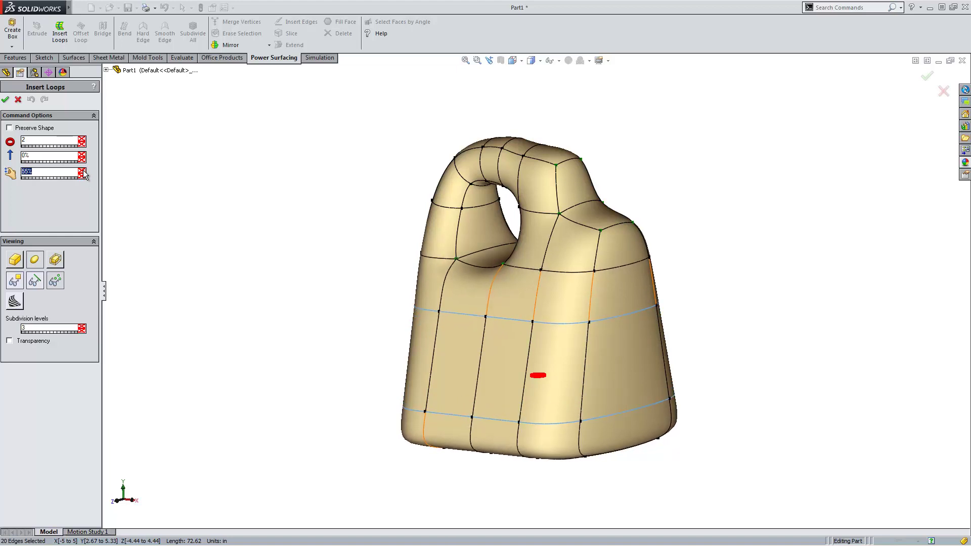
pyautogui.click(5, 99)
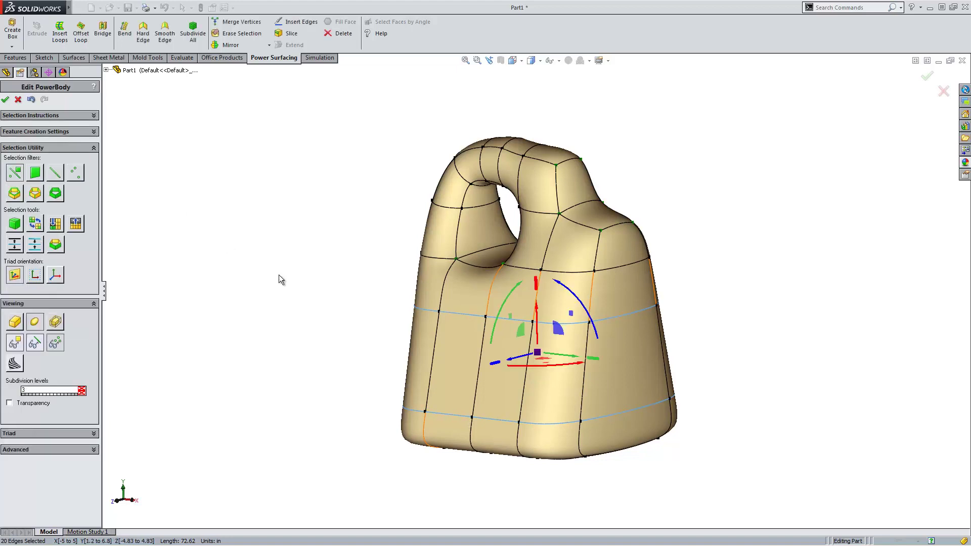
# Select the ten faces across the middle two columns of the lower body, including the underside, and make their boundary a hard edge.
pyautogui.click(278, 275)
pyautogui.hotkey('ctrl', '1')
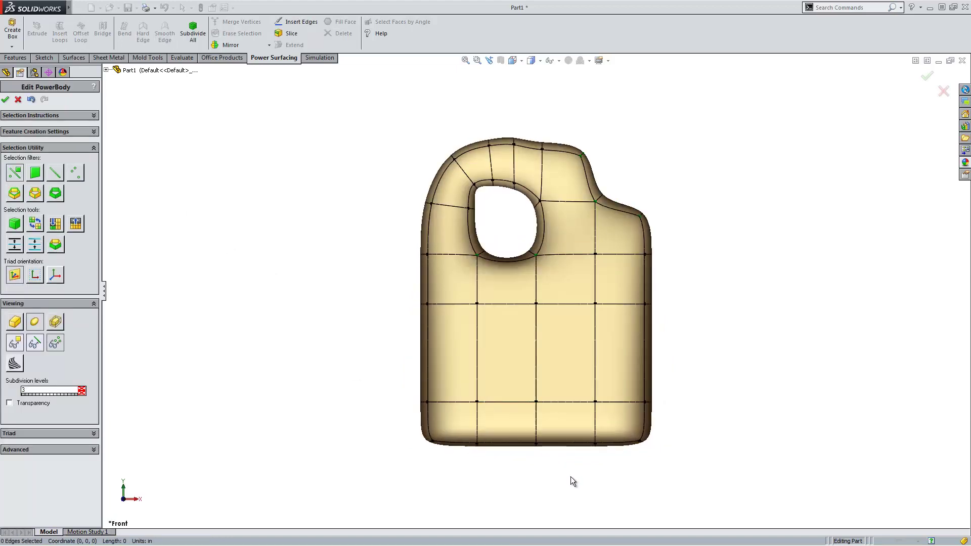
pyautogui.rightClick(744, 371)
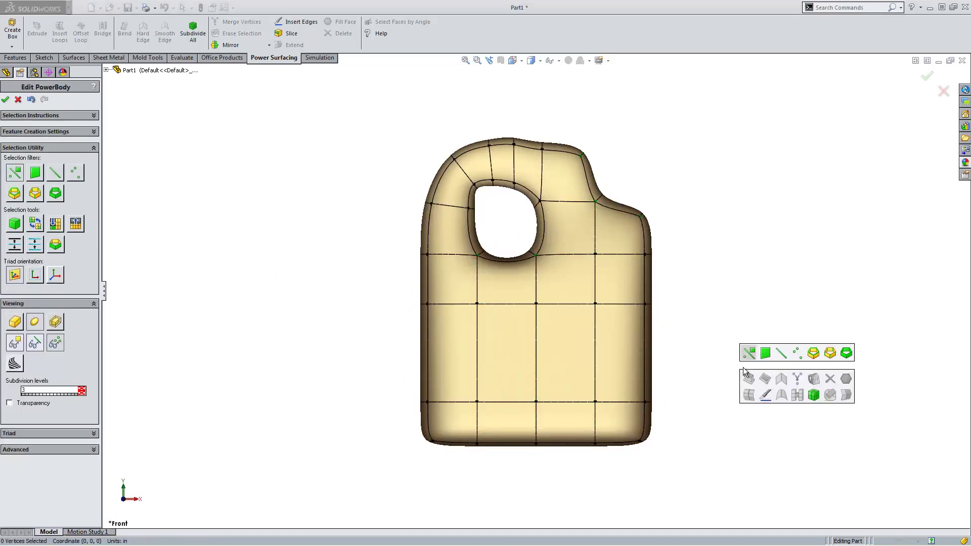
pyautogui.moveTo(585, 477); pyautogui.dragTo(496, 357)
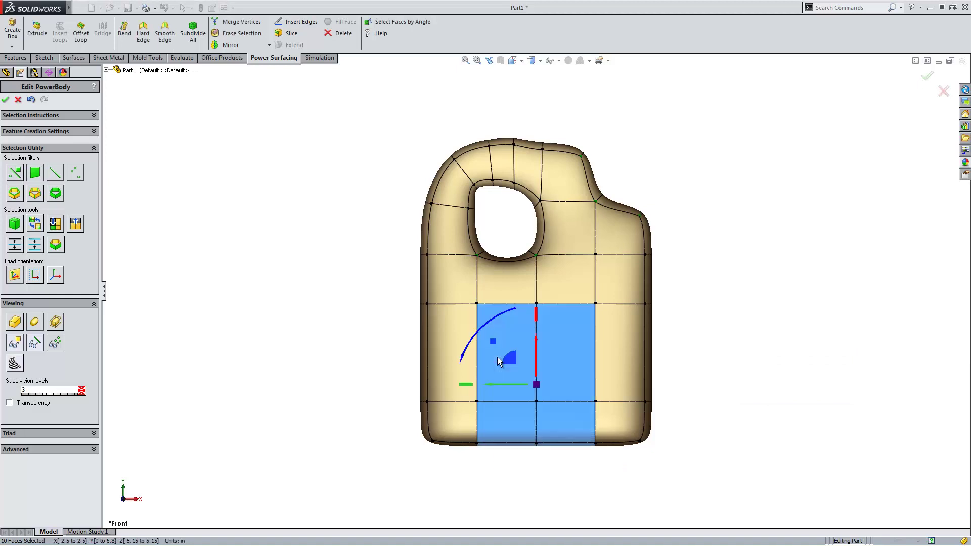
pyautogui.rightClick(498, 358)
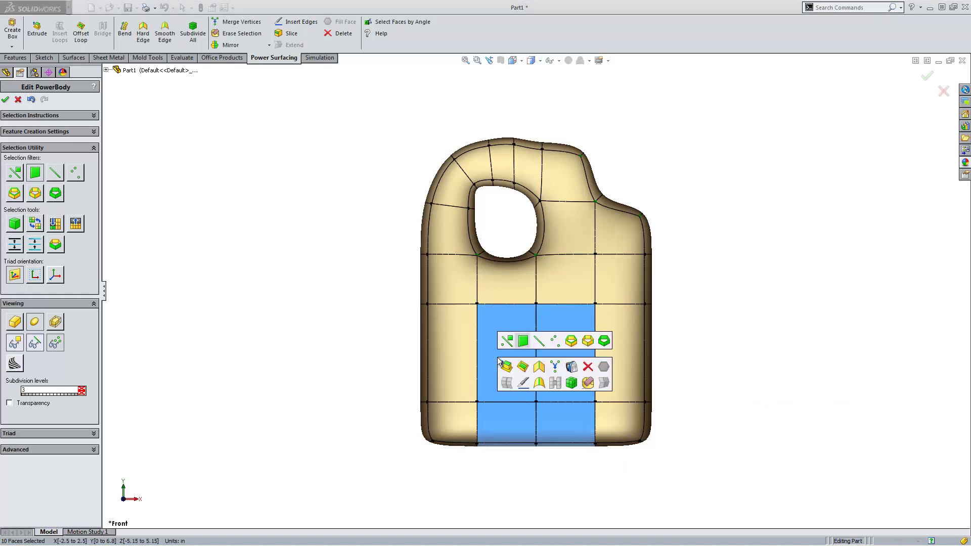
pyautogui.click(539, 366)
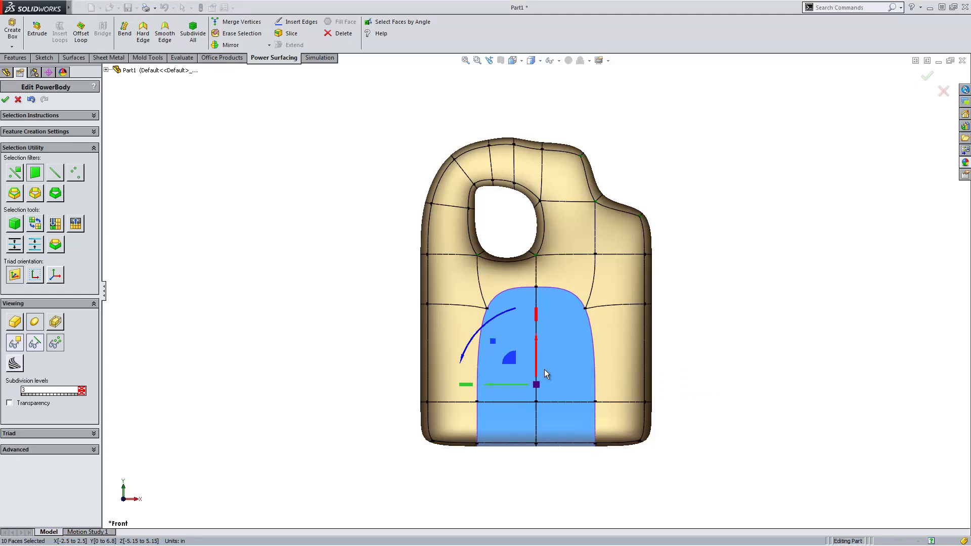
# Offset a loop inside the selected lower faces by 10% and make the inner boundary a hard edge.
pyautogui.rightClick(544, 369)
pyautogui.click(568, 377)
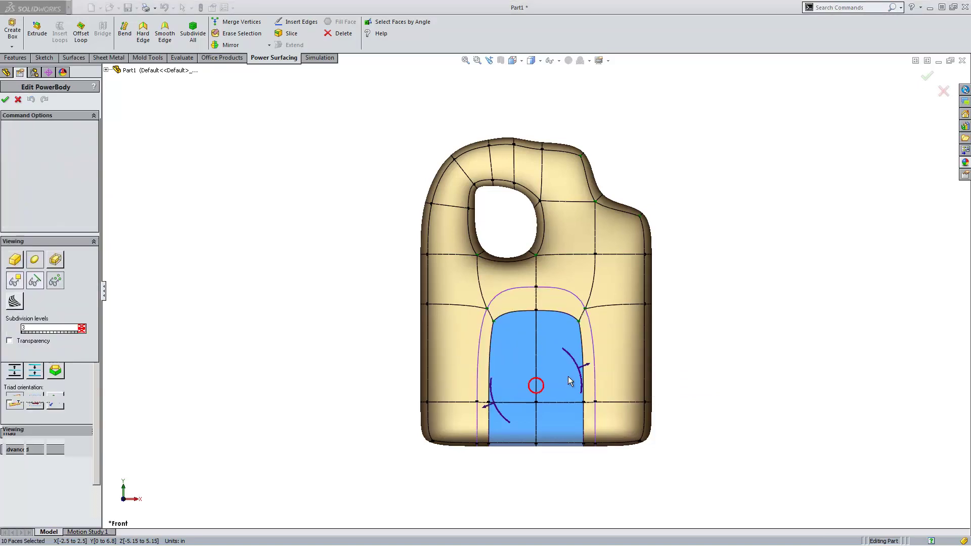
pyautogui.click(564, 296)
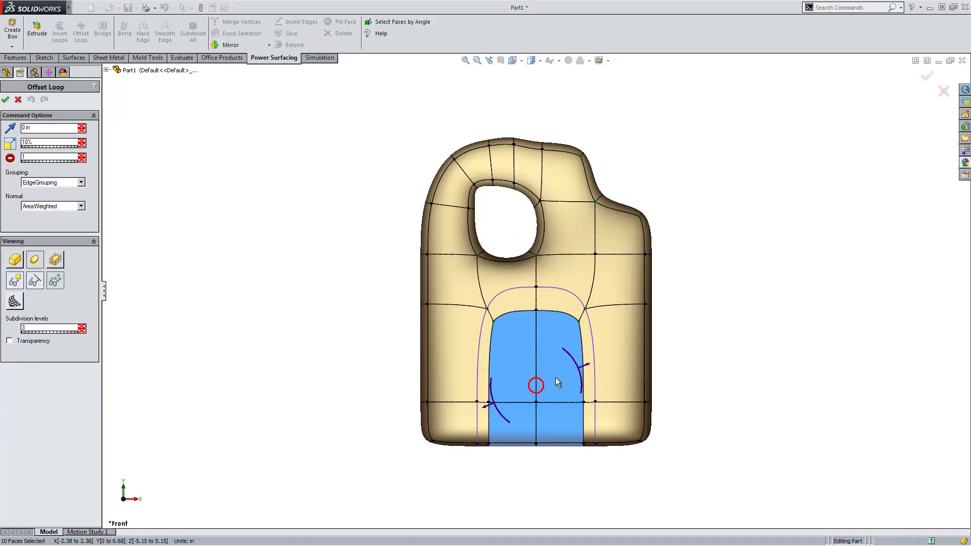
pyautogui.moveTo(557, 383); pyautogui.dragTo(521, 388, button='middle')
pyautogui.press('Return')
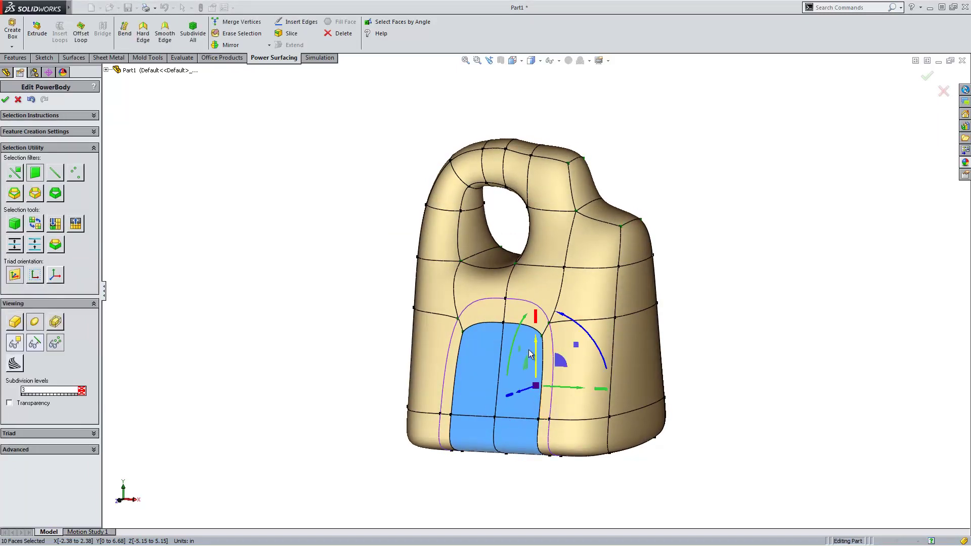
pyautogui.rightClick(530, 354)
pyautogui.click(566, 358)
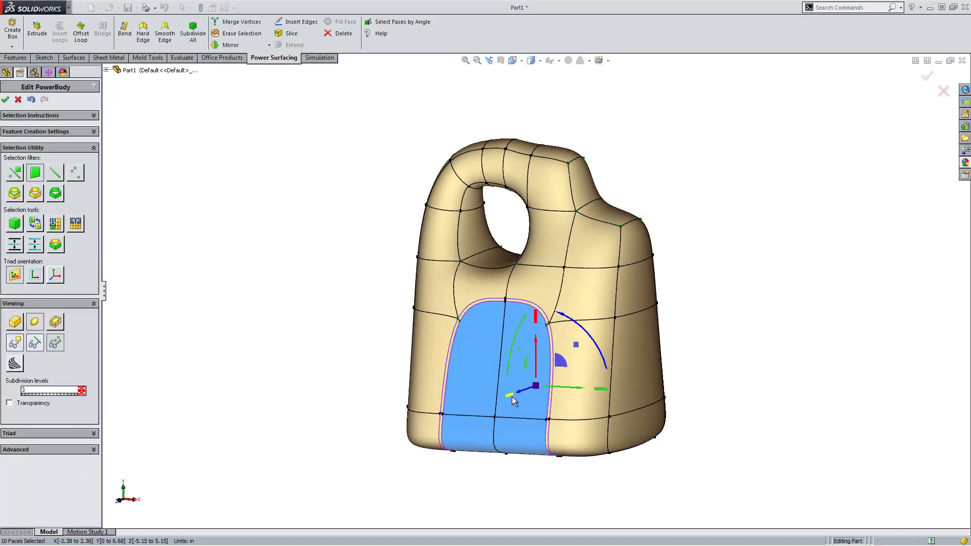
# Scale the inner faces down to about 4 in wide and 5.9 in tall, keeping their depth, and clear the selection.
pyautogui.moveTo(512, 397); pyautogui.dragTo(593, 388)
pyautogui.moveTo(536, 337); pyautogui.dragTo(539, 323)
pyautogui.moveTo(512, 391); pyautogui.dragTo(524, 390)
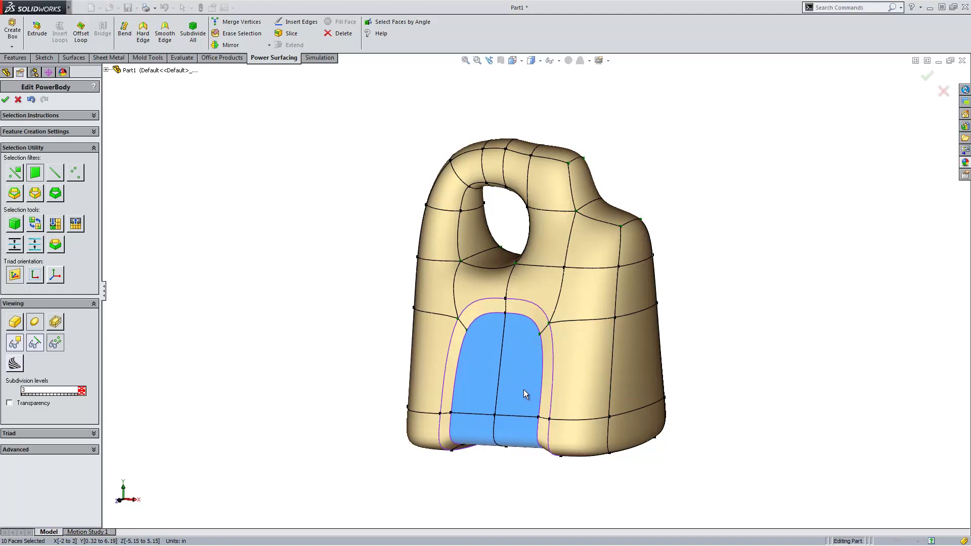
pyautogui.press('Escape')
# Select the inner faces from the front and scale their front-to-back depth to about 8 in to recess both sides.
pyautogui.hotkey('ctrl', '1')
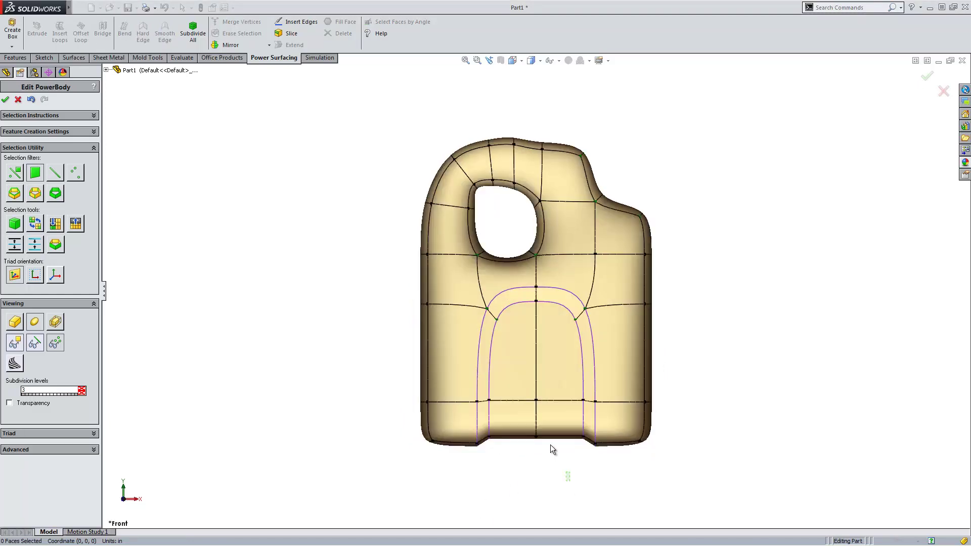
pyautogui.moveTo(569, 480); pyautogui.dragTo(511, 390)
pyautogui.moveTo(511, 390); pyautogui.dragTo(491, 419, button='middle')
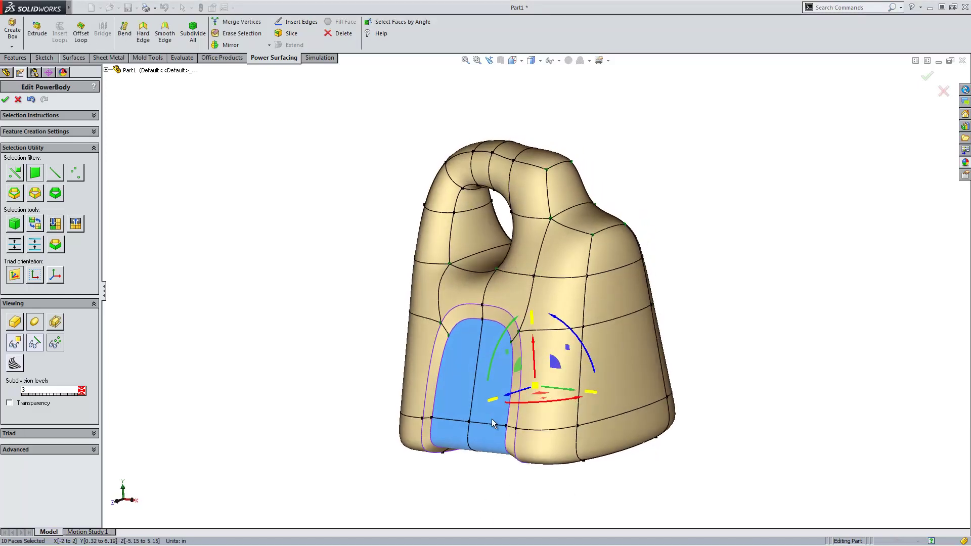
pyautogui.moveTo(494, 403); pyautogui.dragTo(495, 402)
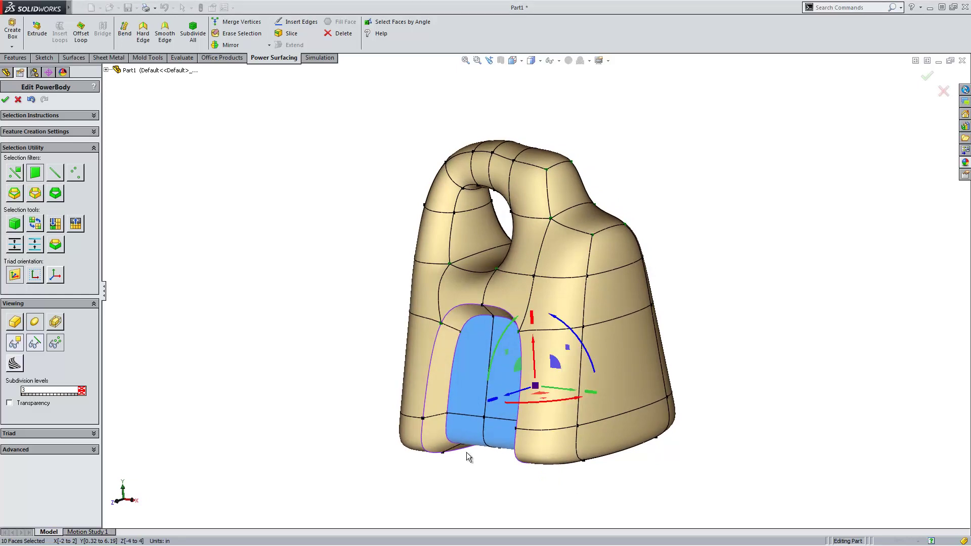
pyautogui.click(377, 490)
# Accept the PowerBody edit to convert the subdivision shape into a SolidWorks body.
pyautogui.moveTo(377, 490)
pyautogui.mouseDown(button='middle')
pyautogui.moveTo(419, 349)
pyautogui.moveTo(394, 458)
pyautogui.moveTo(370, 496)
pyautogui.mouseUp(button='middle')
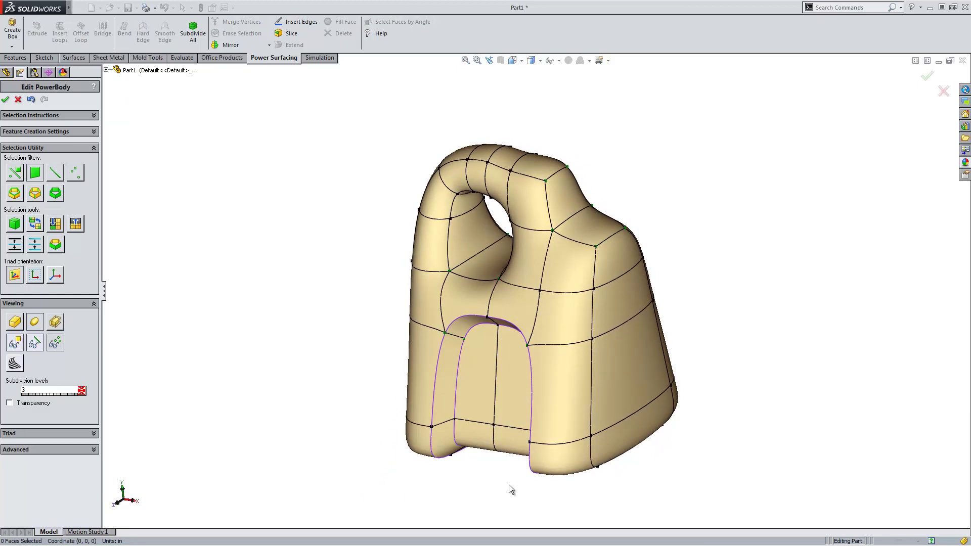
pyautogui.click(925, 75)
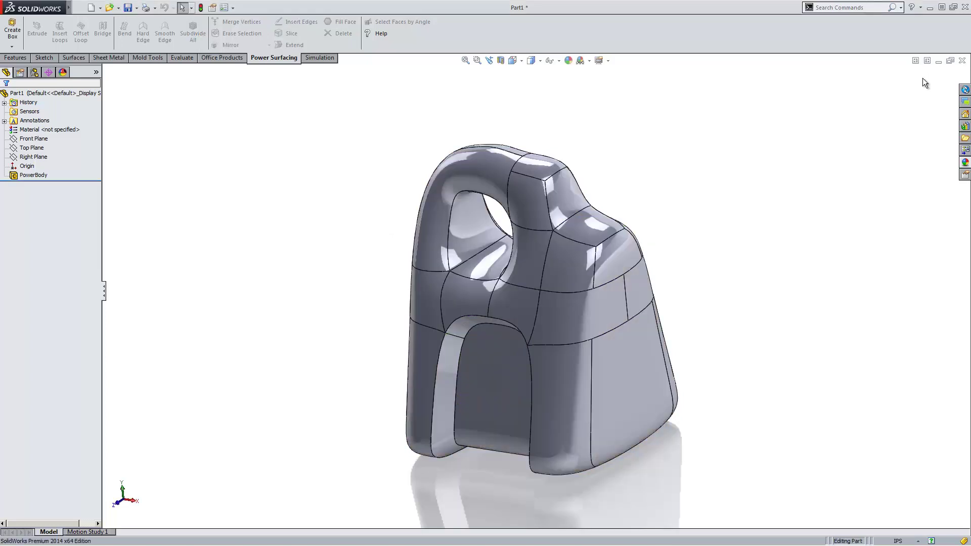
pyautogui.moveTo(708, 167)
pyautogui.mouseDown(button='middle')
pyautogui.moveTo(743, 122)
pyautogui.moveTo(791, 119)
pyautogui.moveTo(729, 124)
pyautogui.moveTo(701, 158)
pyautogui.mouseUp(button='middle')
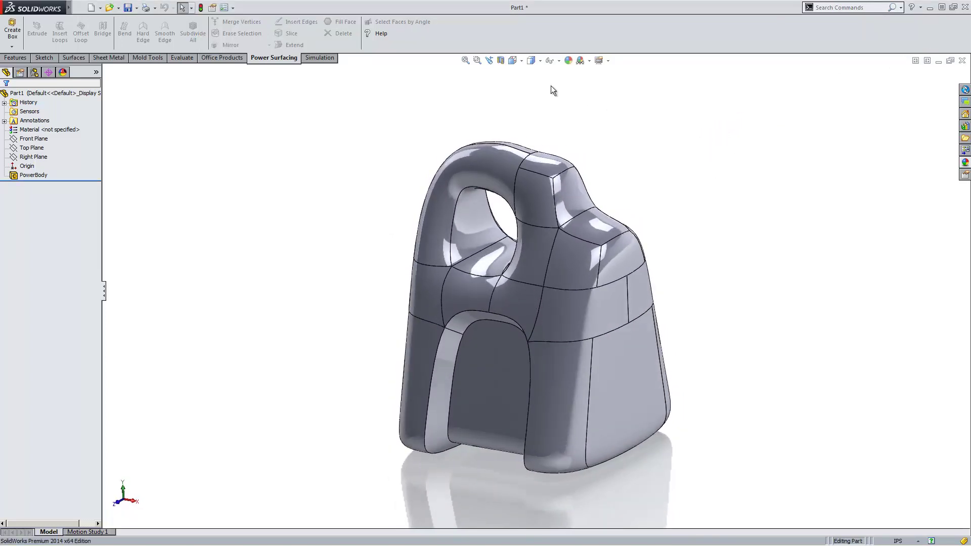
# Examine the body's interior with a section view parallel to the Front Plane, moving the section plane through it, and cancel the section.
pyautogui.click(500, 60)
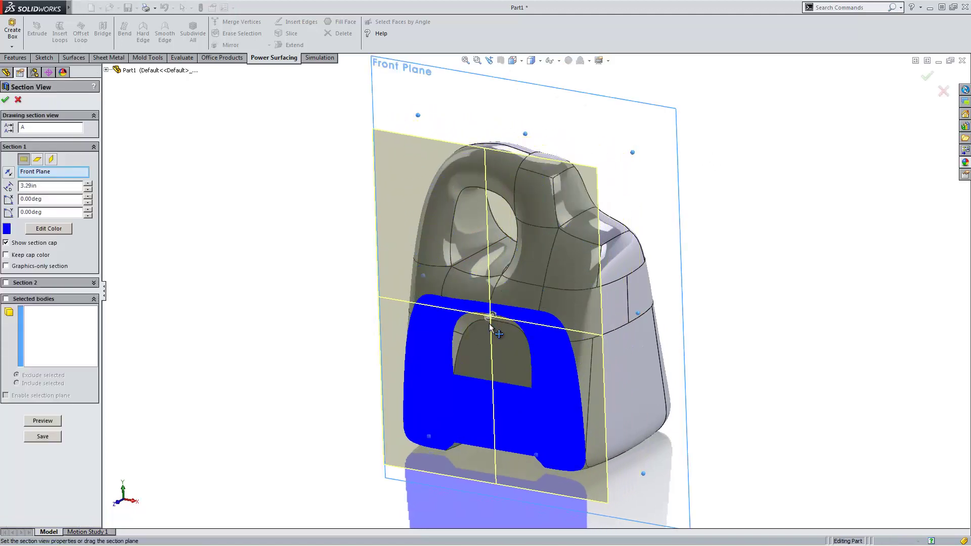
pyautogui.moveTo(489, 325); pyautogui.dragTo(549, 318)
pyautogui.click(18, 99)
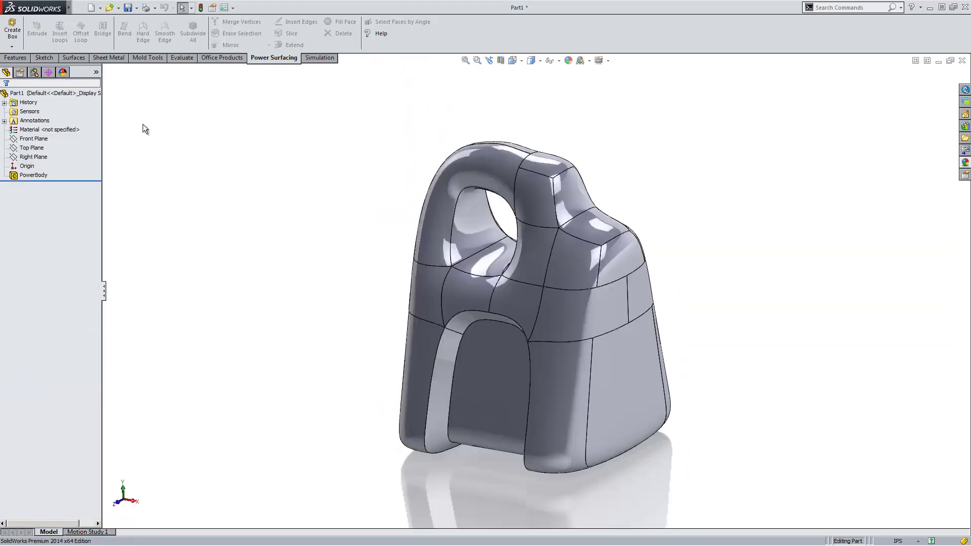
# Fillet the inner and outer edge loops of the lower side recess with a 0.25 in radius and tangent propagation.
pyautogui.click(16, 57)
pyautogui.click(282, 27)
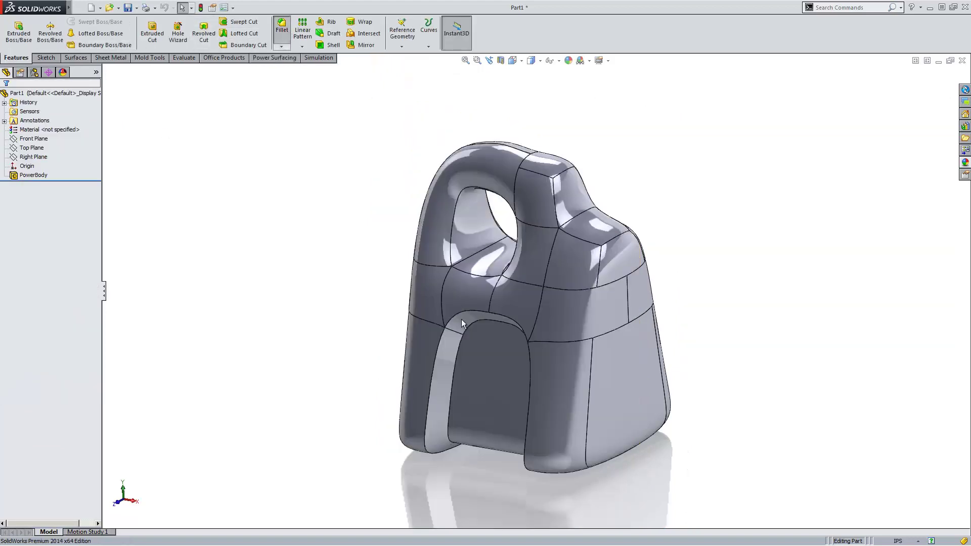
pyautogui.click(460, 345)
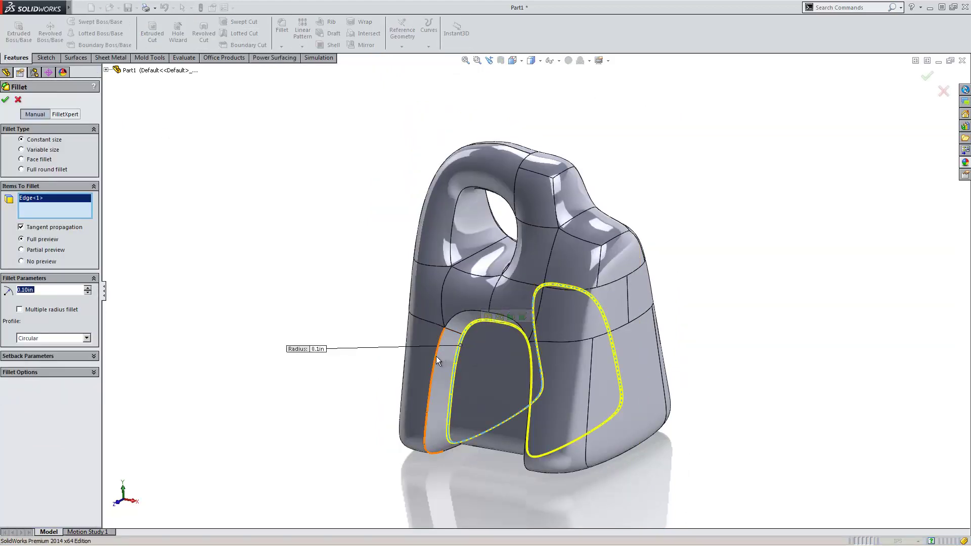
pyautogui.click(436, 356)
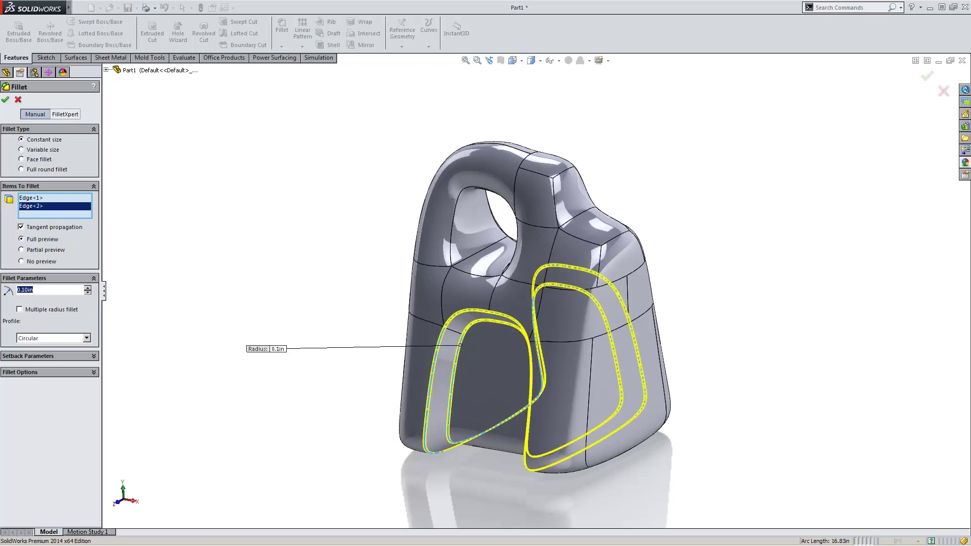
pyautogui.write('.25')
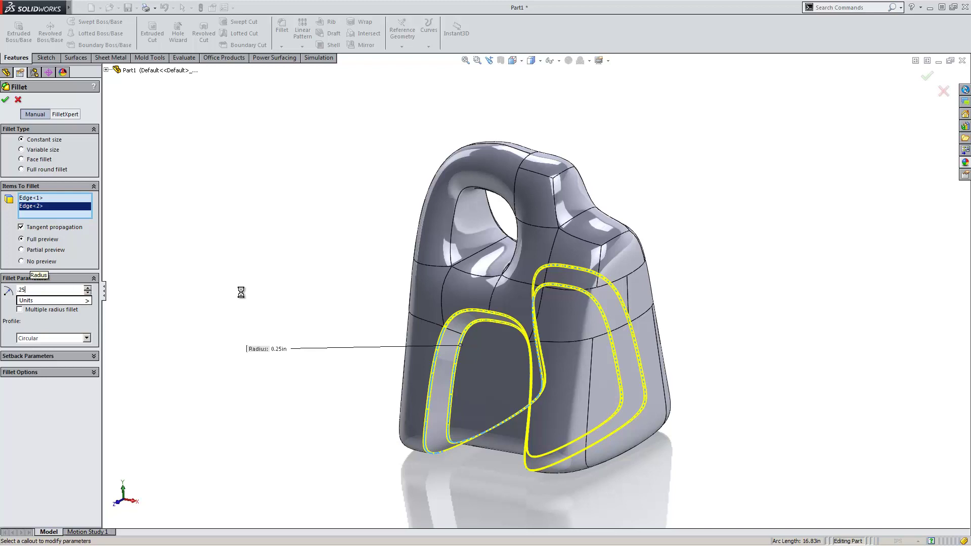
pyautogui.press('Return')
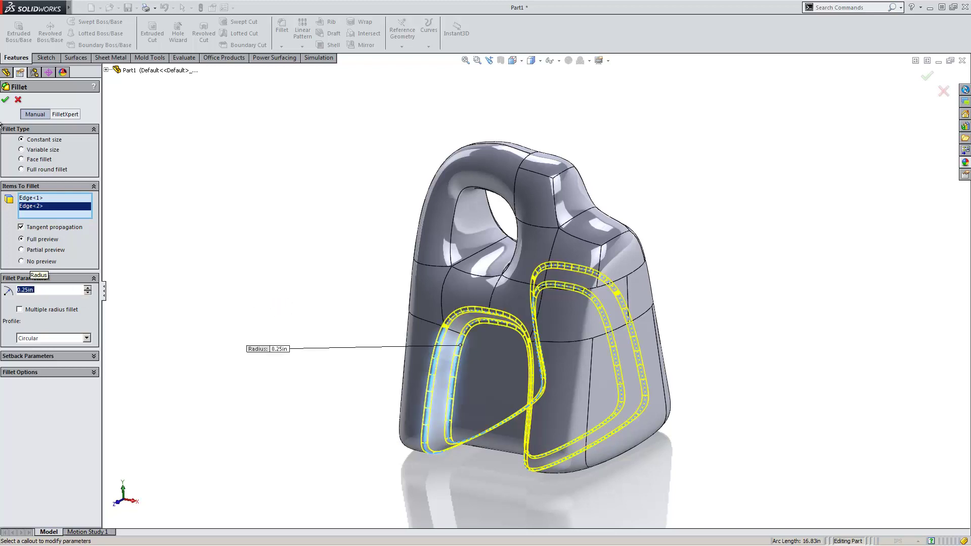
pyautogui.click(6, 100)
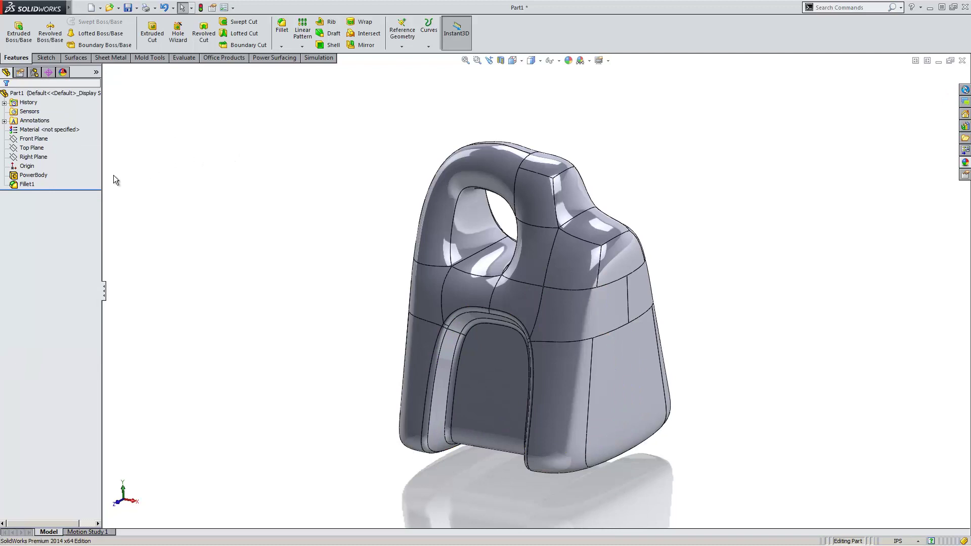
# Edit the PowerBody by scaling the two lowest rows of vertices outward in width to flare the base, and accept the edit.
pyautogui.click(34, 175)
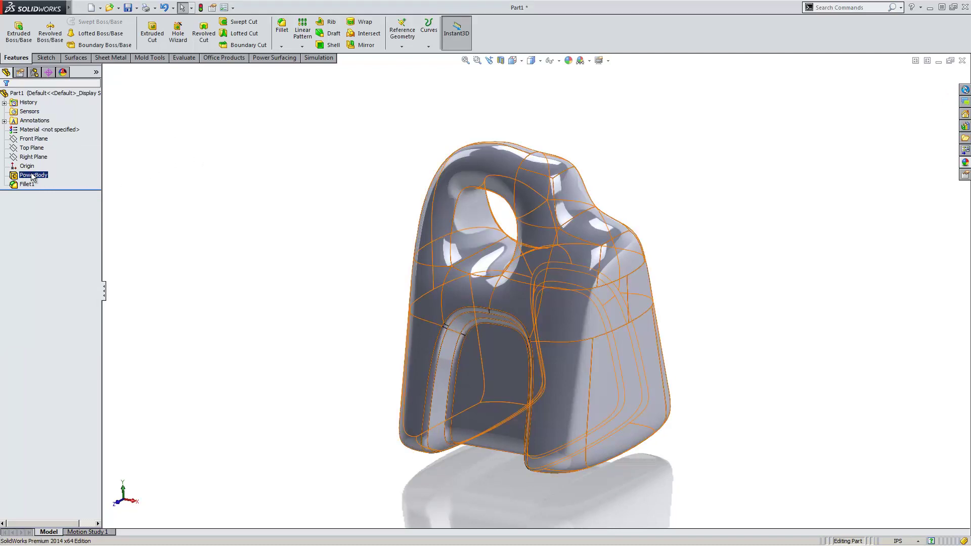
pyautogui.rightClick(32, 176)
pyautogui.click(38, 140)
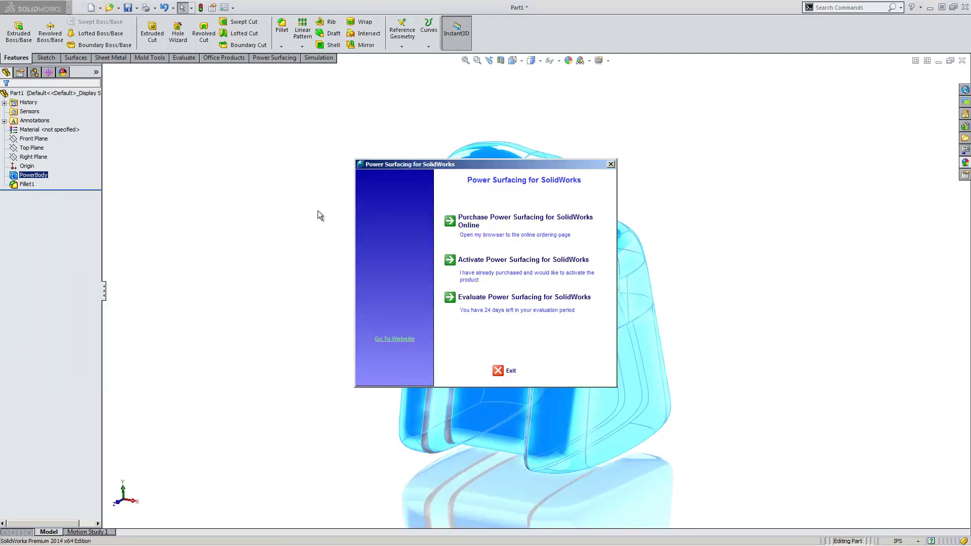
pyautogui.click(512, 299)
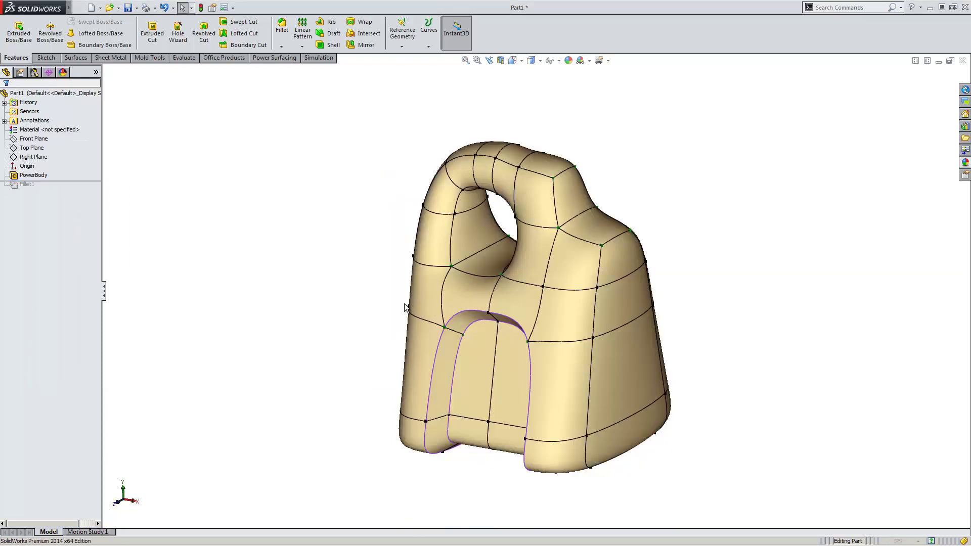
pyautogui.hotkey('ctrl', '1')
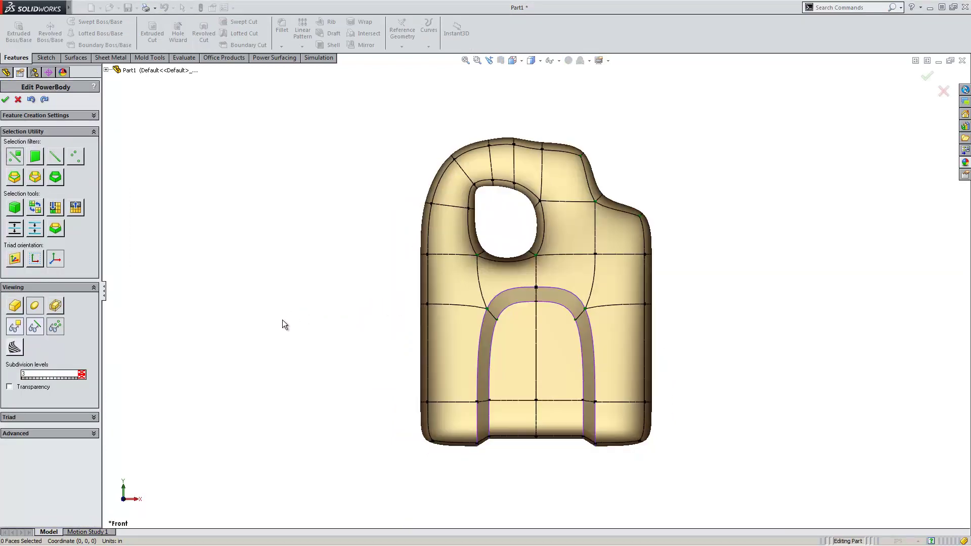
pyautogui.moveTo(362, 487); pyautogui.dragTo(713, 394)
pyautogui.moveTo(248, 464); pyautogui.dragTo(773, 360)
pyautogui.moveTo(665, 448); pyautogui.dragTo(624, 503, button='middle')
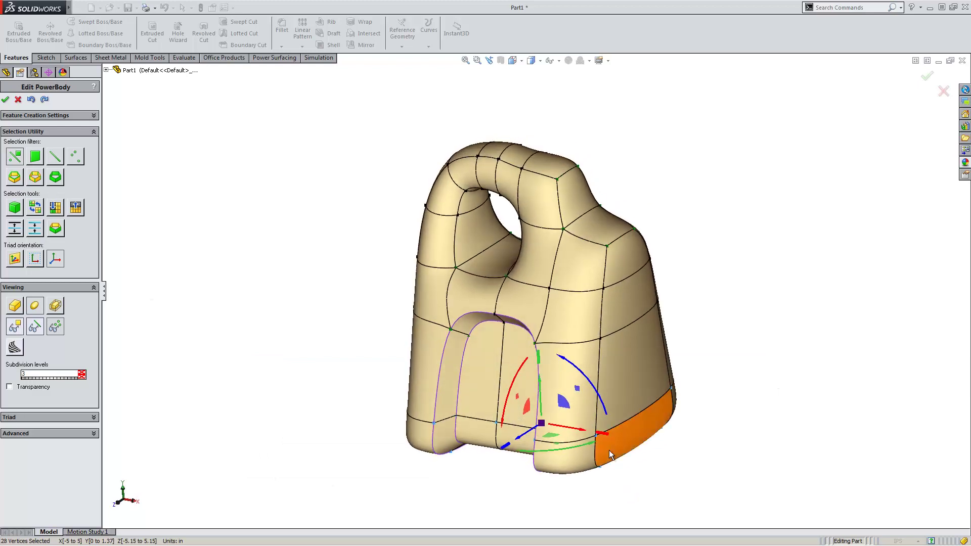
pyautogui.moveTo(605, 434); pyautogui.dragTo(624, 447)
pyautogui.click(793, 380)
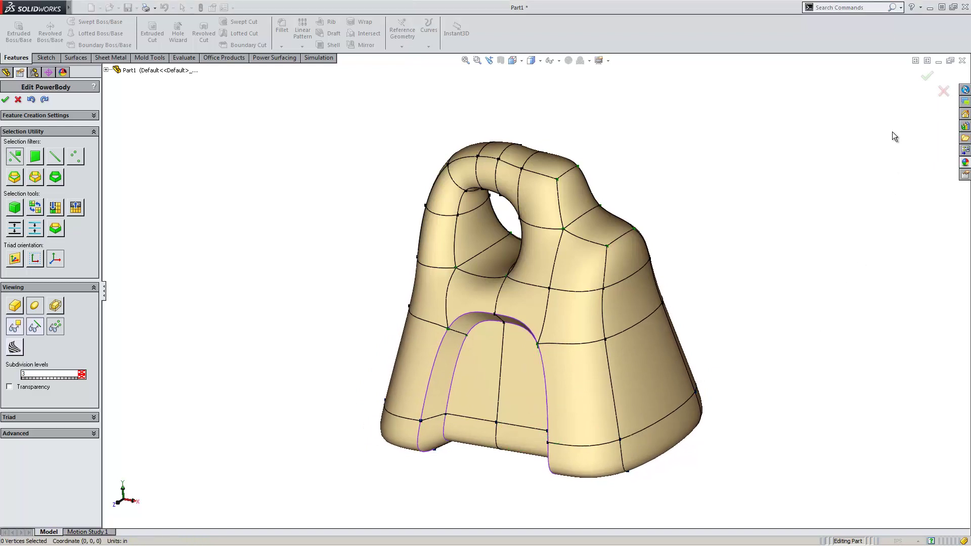
pyautogui.click(926, 77)
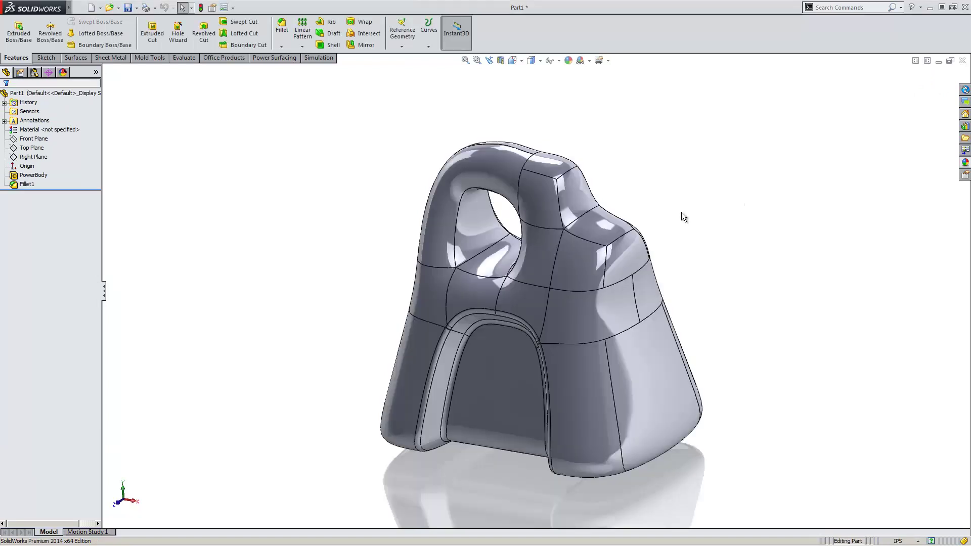
# Shell the body to a 0.125 in wall thickness without removing any face.
pyautogui.moveTo(222, 246); pyautogui.dragTo(272, 214, button='middle')
pyautogui.hotkey('ctrl', '1')
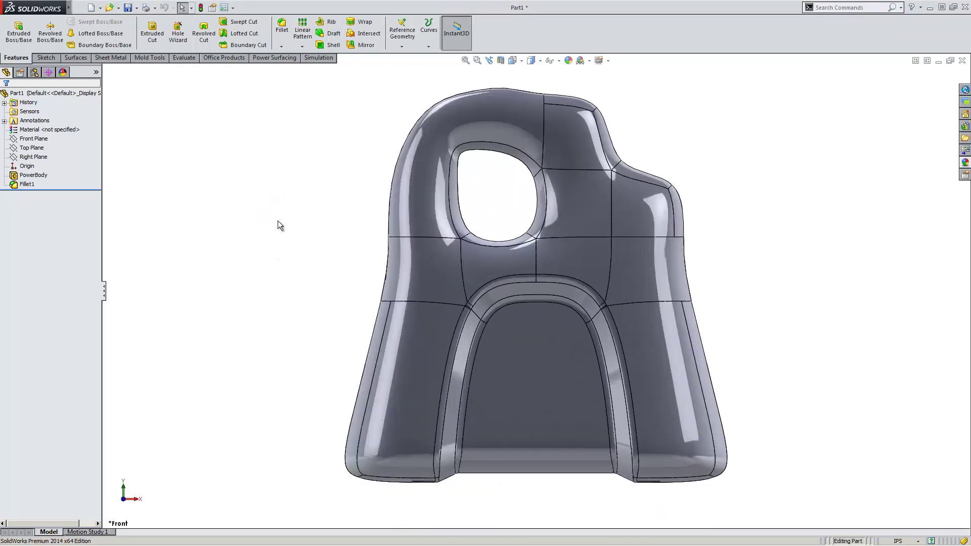
pyautogui.click(333, 45)
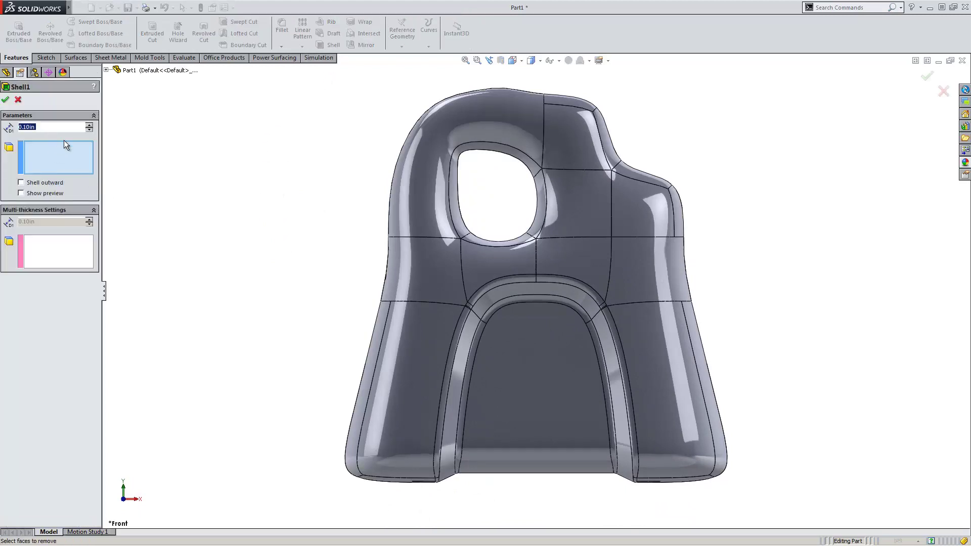
pyautogui.write('.125')
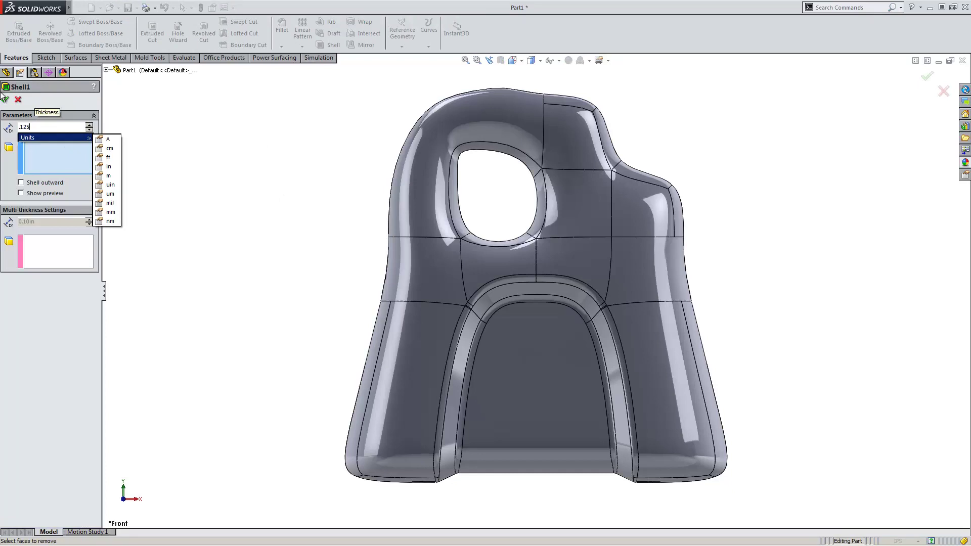
pyautogui.click(6, 100)
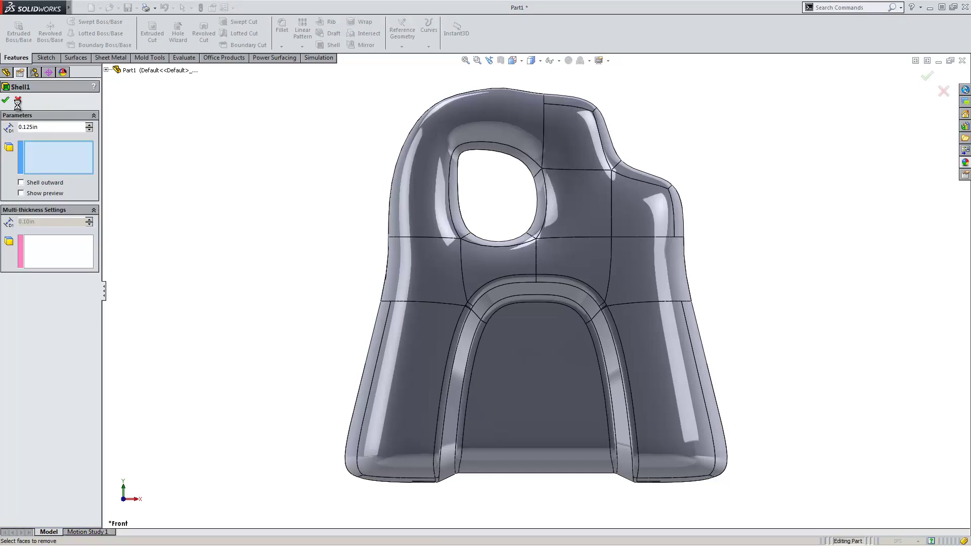
# Inspect the shelled interior with a section view on the Front Plane, and cancel the section.
pyautogui.moveTo(267, 157); pyautogui.dragTo(300, 120, button='middle')
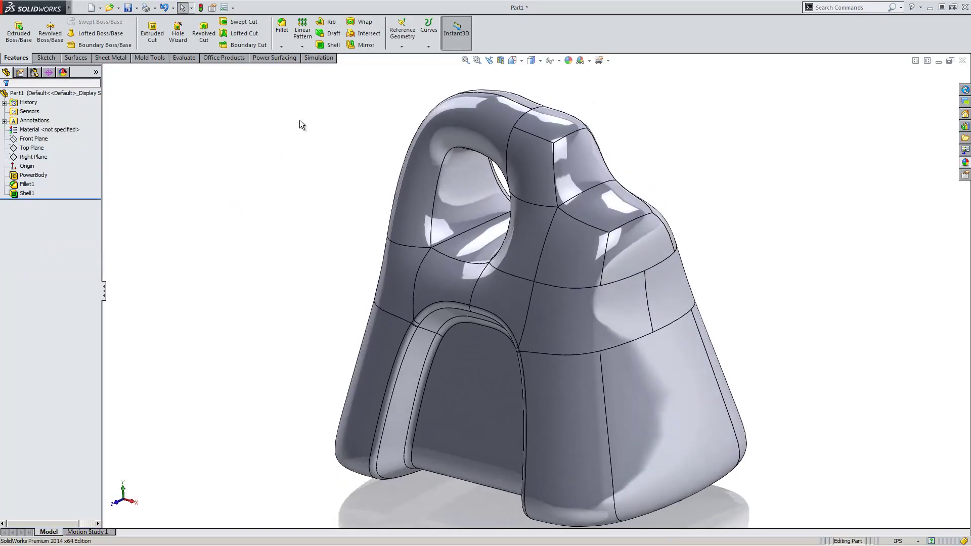
pyautogui.click(500, 60)
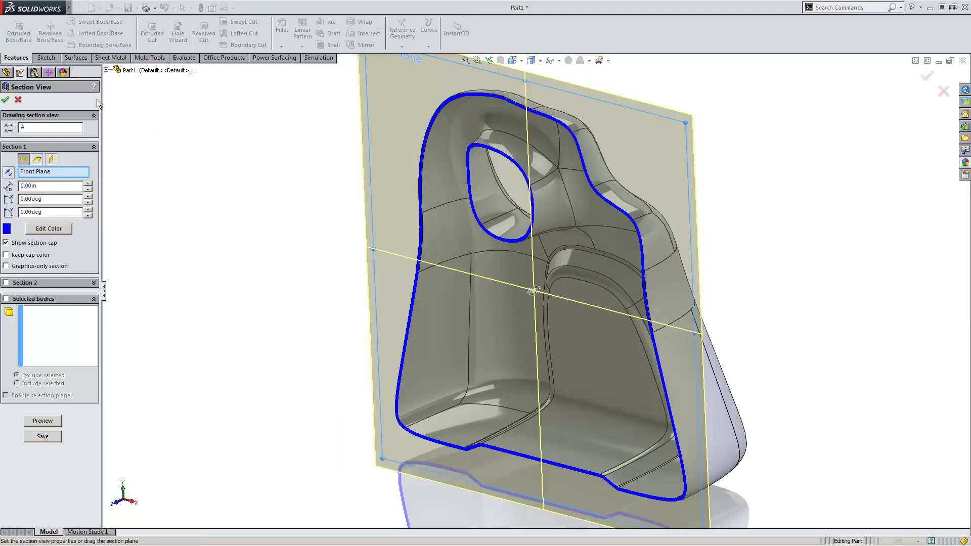
pyautogui.click(18, 100)
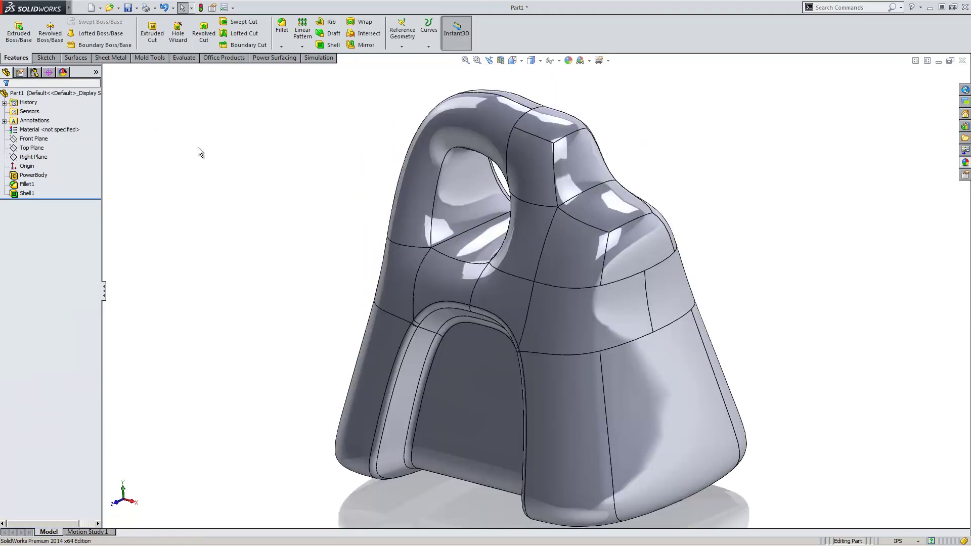
# Split the shelled body with the Front Plane into two bodies, and hide the front half to expose the interior.
pyautogui.click(33, 138)
pyautogui.click(139, 7)
pyautogui.click(138, 7)
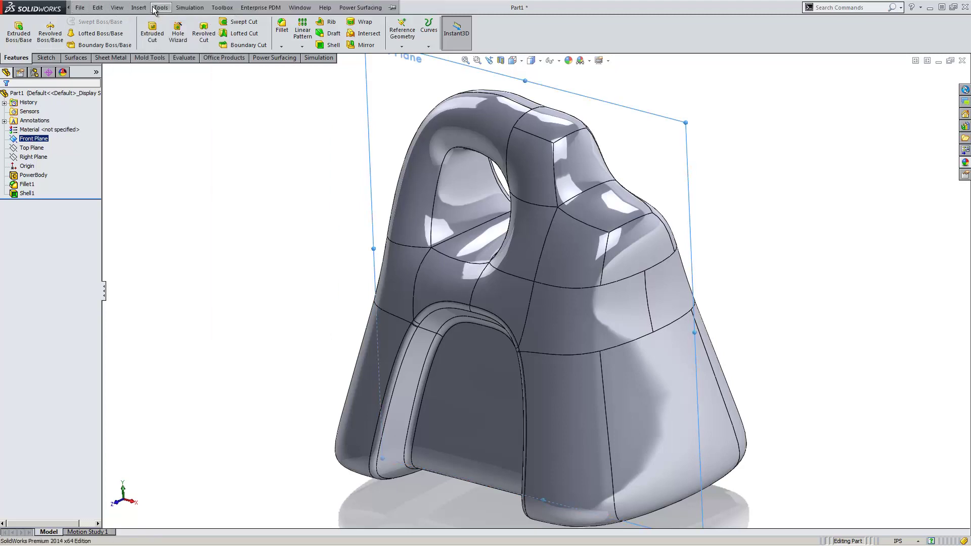
pyautogui.click(139, 7)
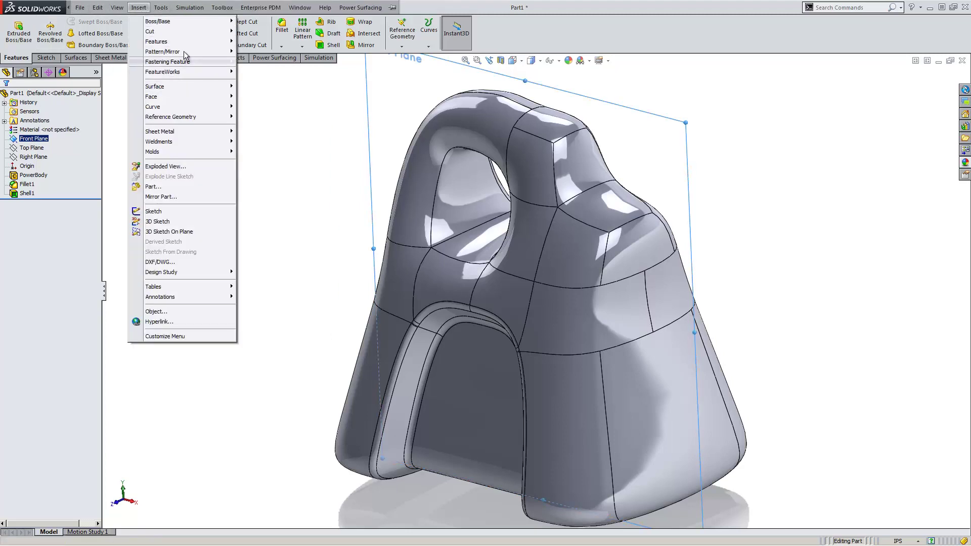
pyautogui.moveTo(185, 43)
pyautogui.click(80, 223)
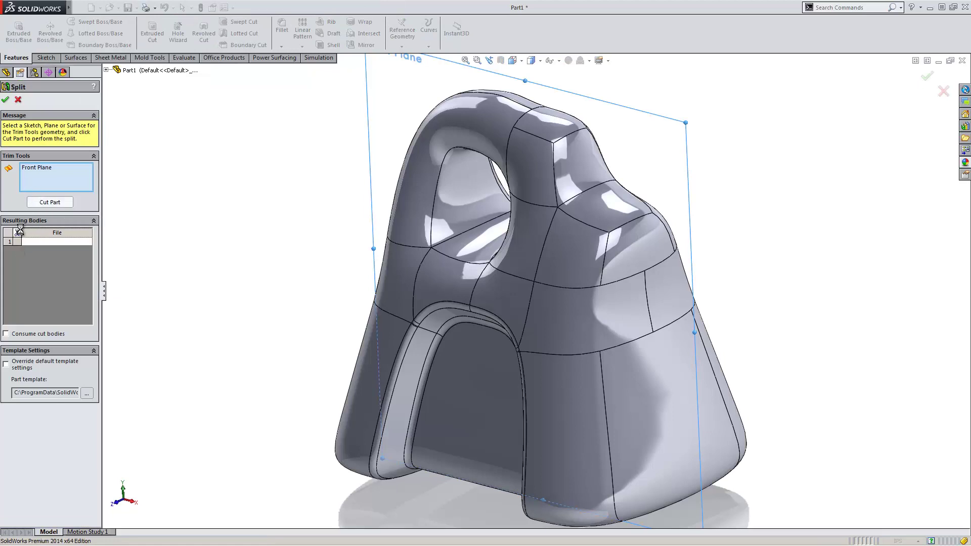
pyautogui.click(17, 248)
pyautogui.click(17, 256)
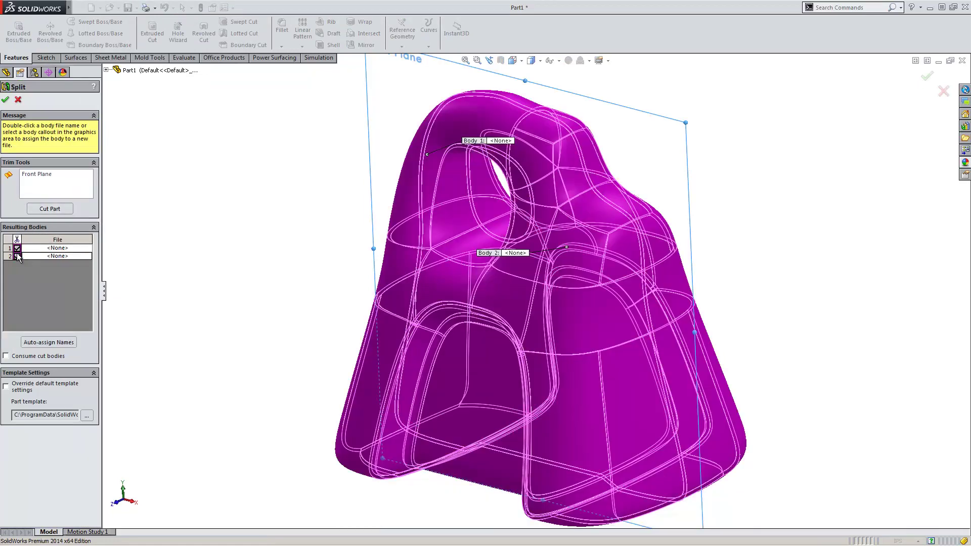
pyautogui.click(6, 100)
pyautogui.click(416, 253)
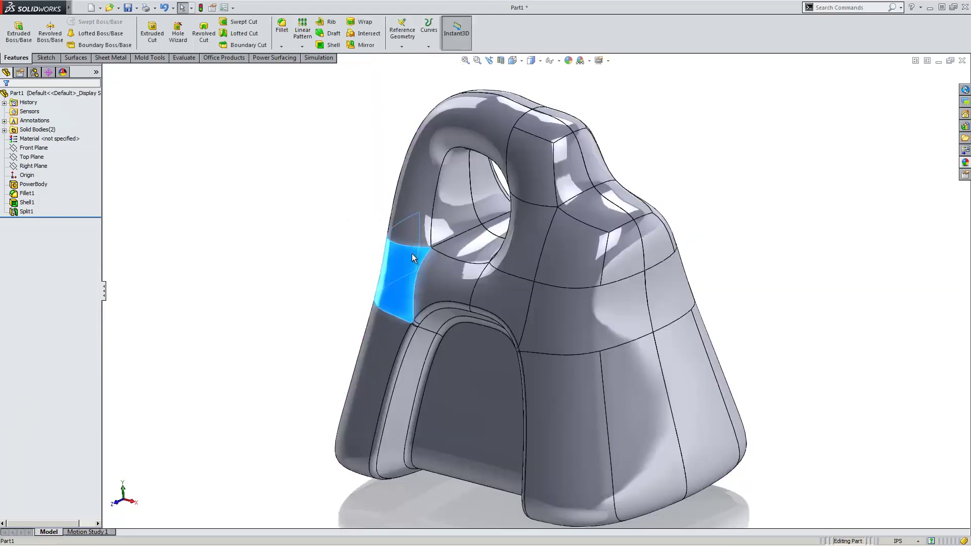
pyautogui.moveTo(456, 223); pyautogui.dragTo(310, 254, button='middle')
# Reopen the PowerBody for editing and extrude the upper outer face of the handle about 3 in along its normal as a spout.
pyautogui.rightClick(32, 184)
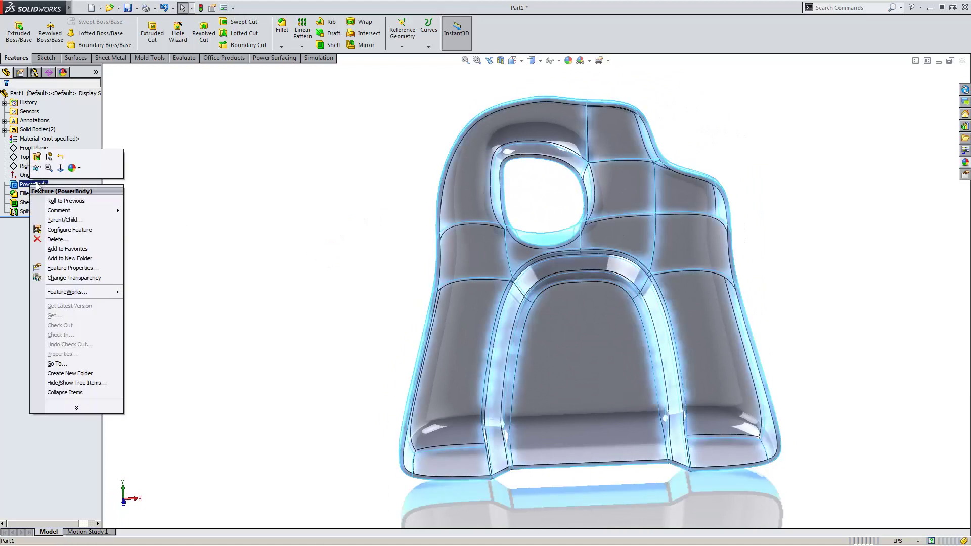
pyautogui.click(37, 158)
pyautogui.moveTo(368, 329); pyautogui.dragTo(423, 329, button='middle')
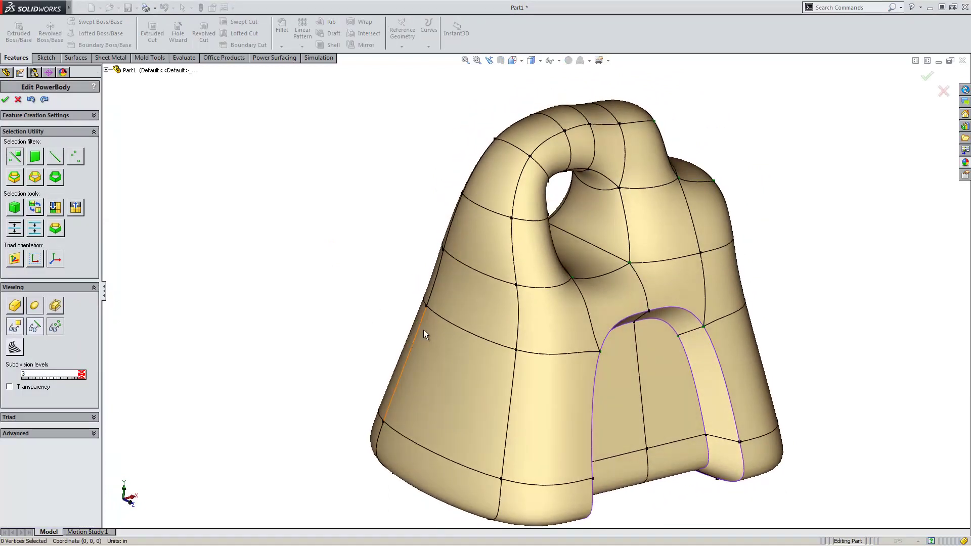
pyautogui.click(490, 190)
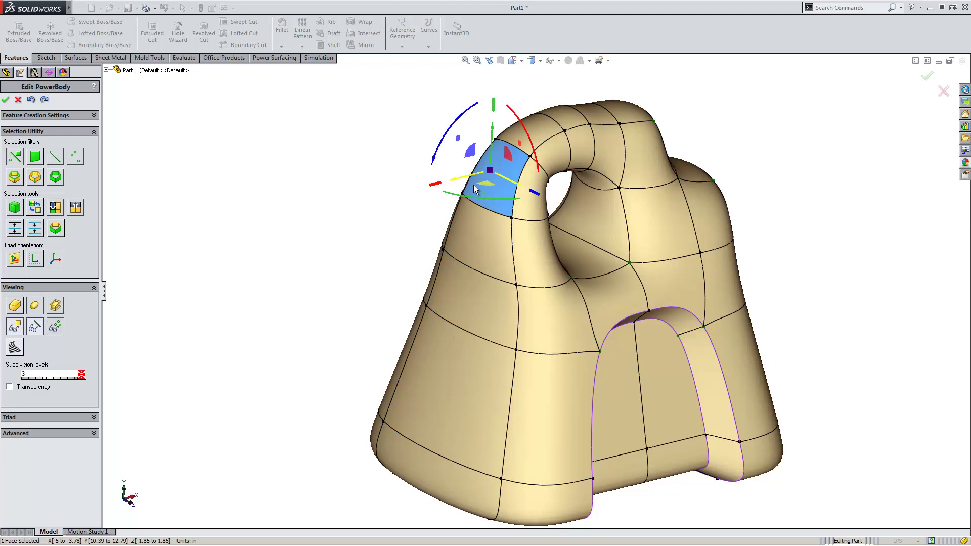
pyautogui.click(14, 260)
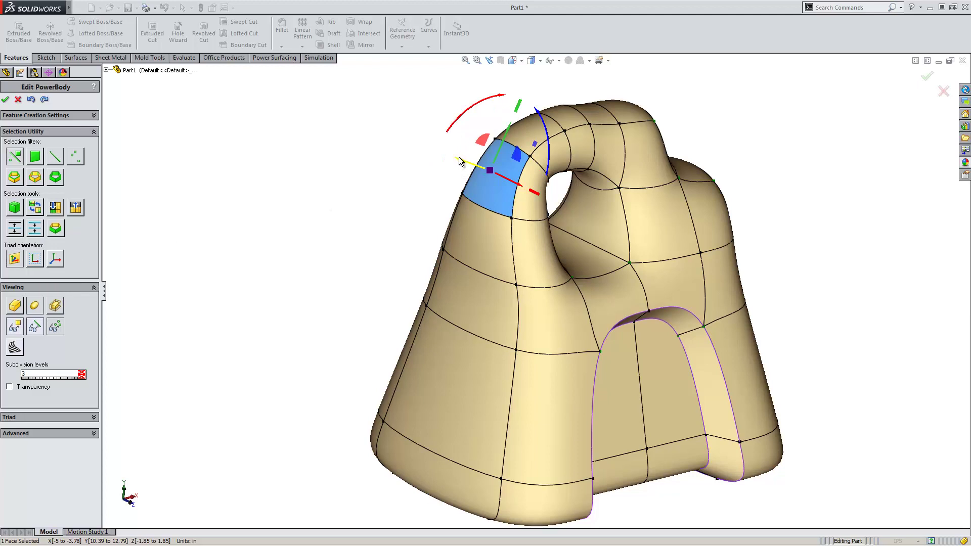
pyautogui.moveTo(460, 161); pyautogui.dragTo(396, 144)
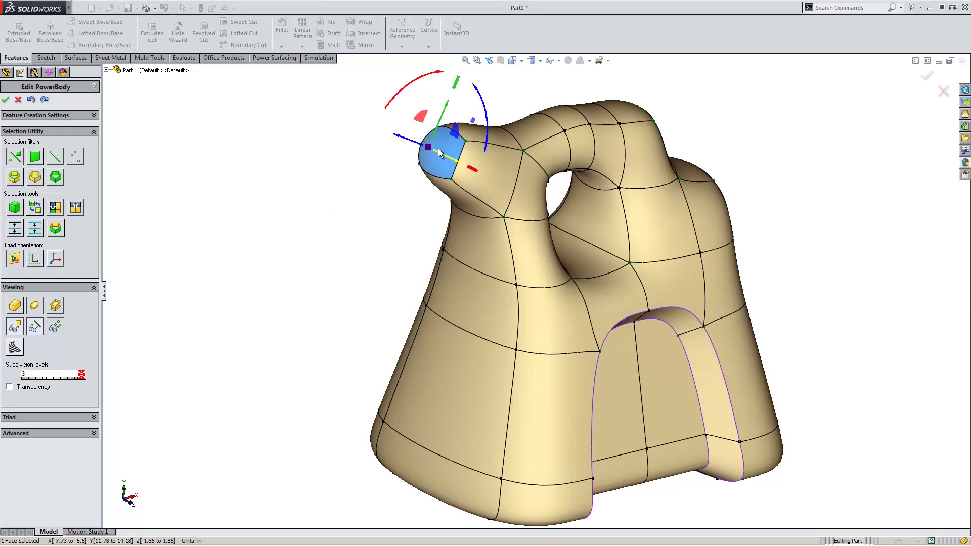
# Make the spout's end face border a hard edge, pull the face slightly back toward the handle, and accept the PowerBody edit.
pyautogui.click(450, 146)
pyautogui.click(485, 151)
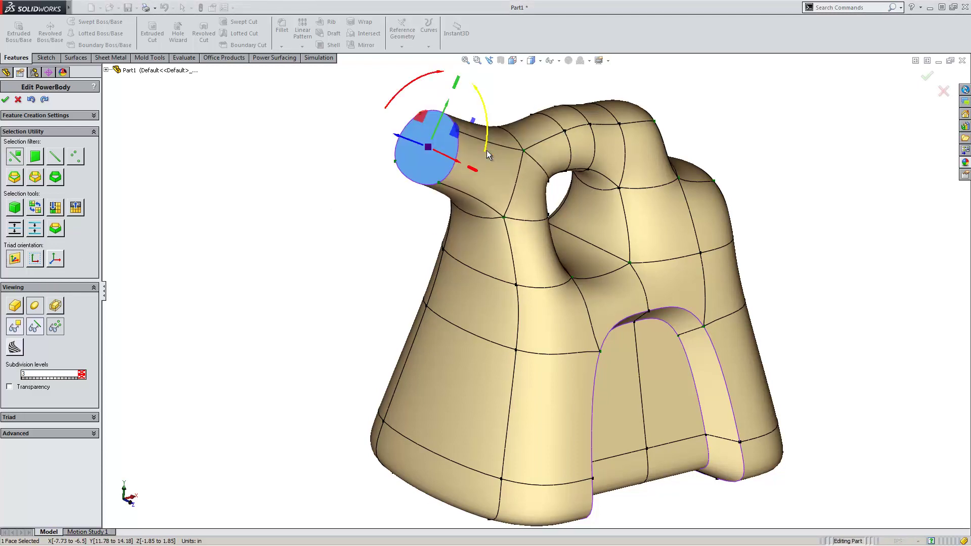
pyautogui.moveTo(344, 177)
pyautogui.mouseDown(button='middle')
pyautogui.moveTo(347, 162)
pyautogui.moveTo(347, 184)
pyautogui.moveTo(354, 179)
pyautogui.mouseUp(button='middle')
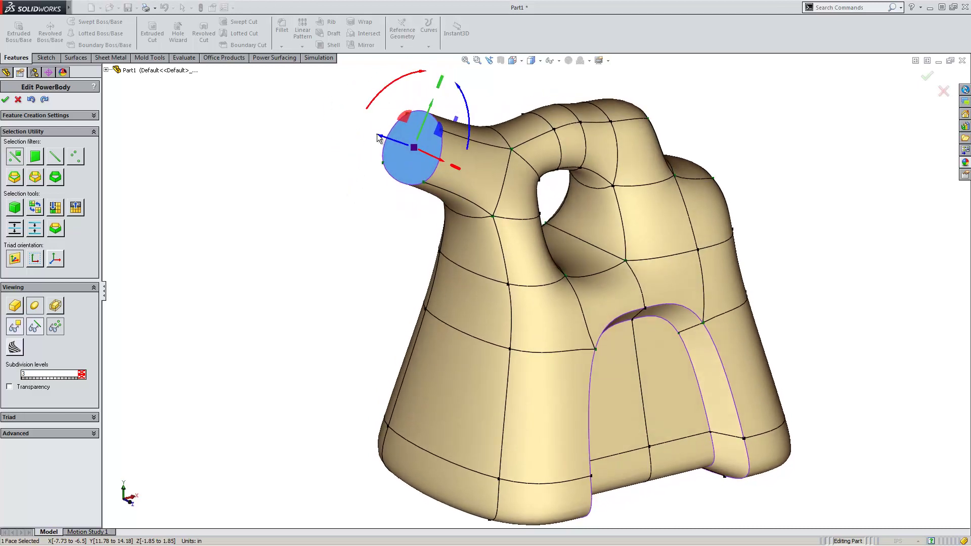
pyautogui.moveTo(383, 139); pyautogui.dragTo(411, 150)
pyautogui.click(5, 99)
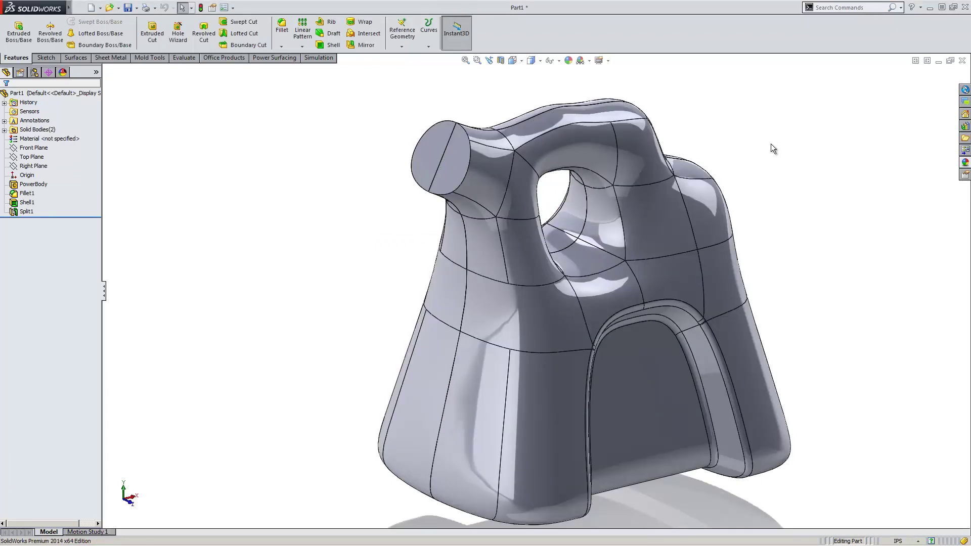
# Edit the shell to remove the spout's end face, and roll the model forward past the split.
pyautogui.click(27, 202)
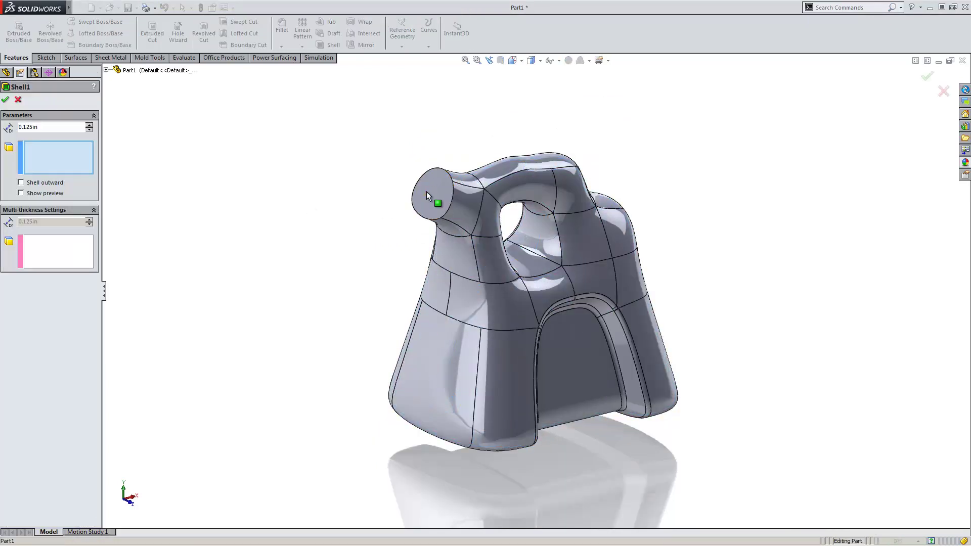
pyautogui.click(426, 191)
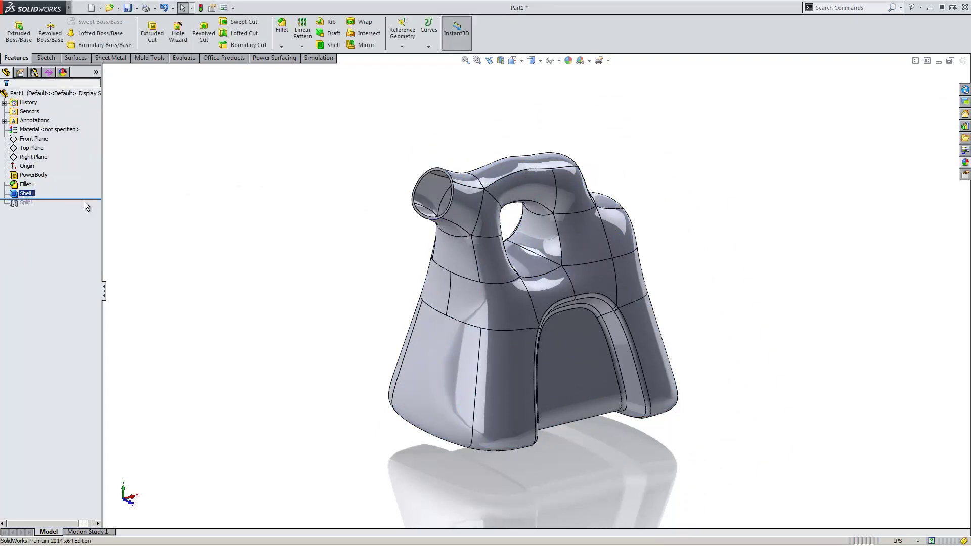
pyautogui.moveTo(84, 201); pyautogui.dragTo(85, 208)
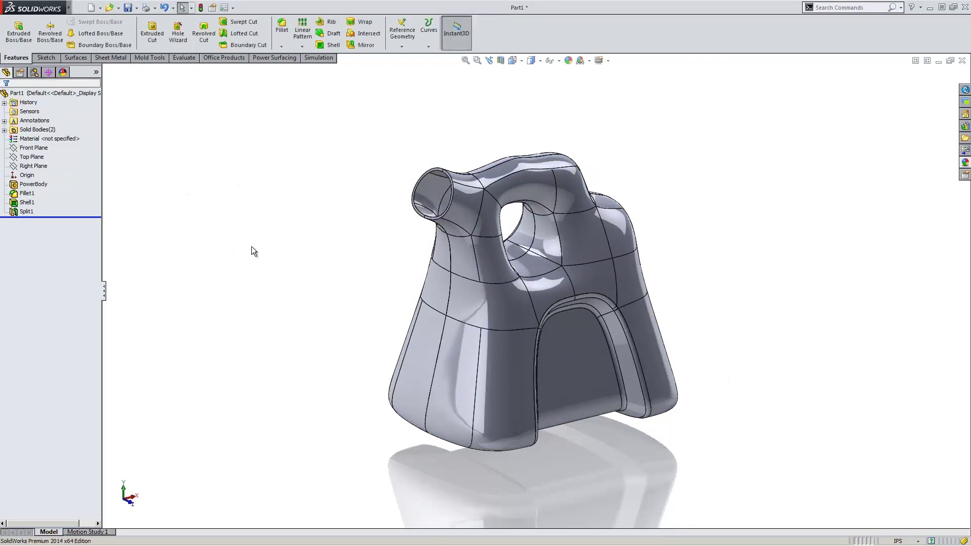